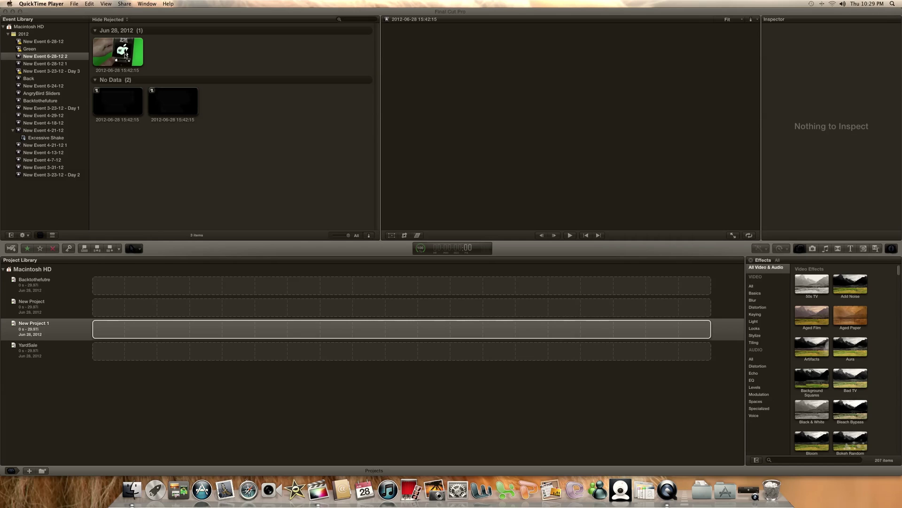
Open the green-screen iPhone clip in its own timeline and delete its detached audio clip
{"action": "left_click", "coordinate": [125, 55]}
{"action": "left_click", "coordinate": [125, 55]}
{"action": "right_click", "coordinate": [125, 55]}
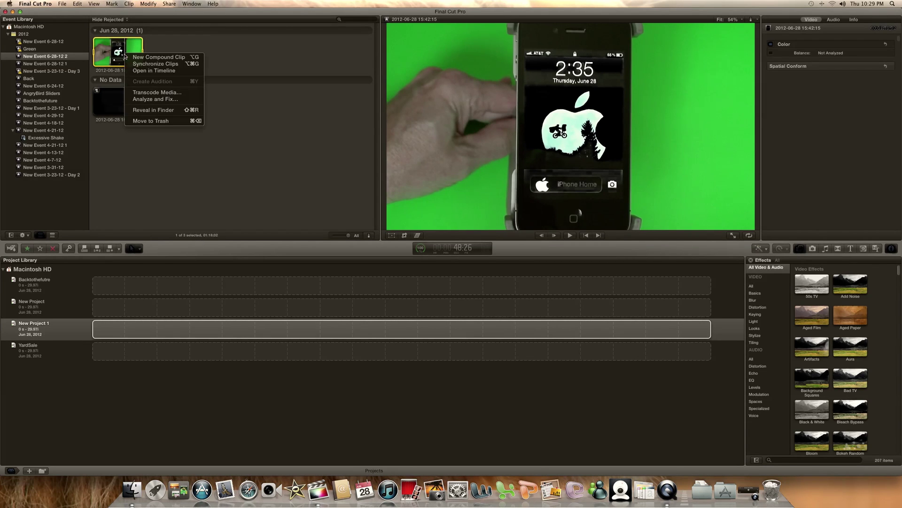
{"action": "left_click", "coordinate": [143, 71]}
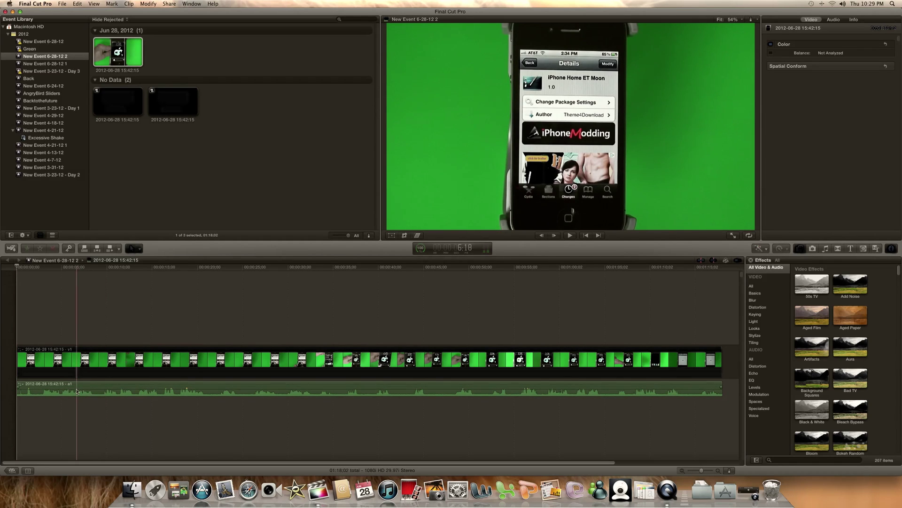
{"action": "left_click", "coordinate": [36, 388]}
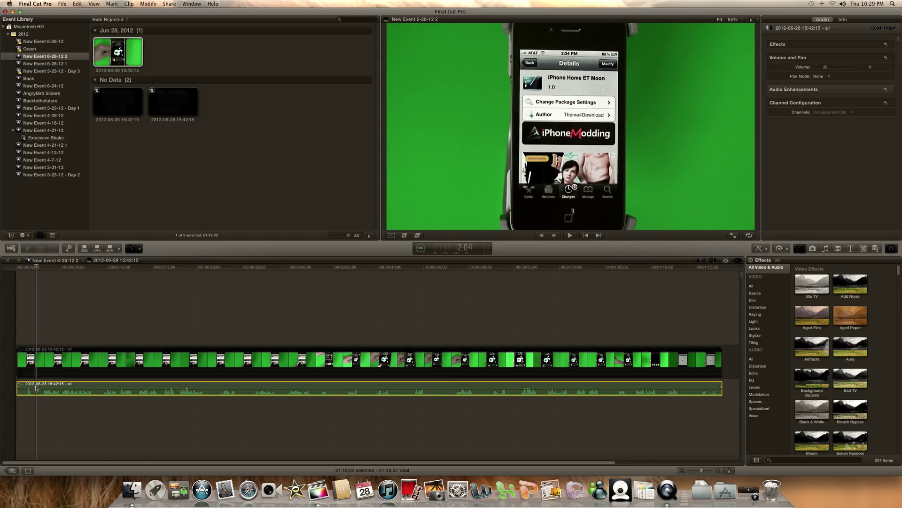
{"action": "key", "text": "Delete"}
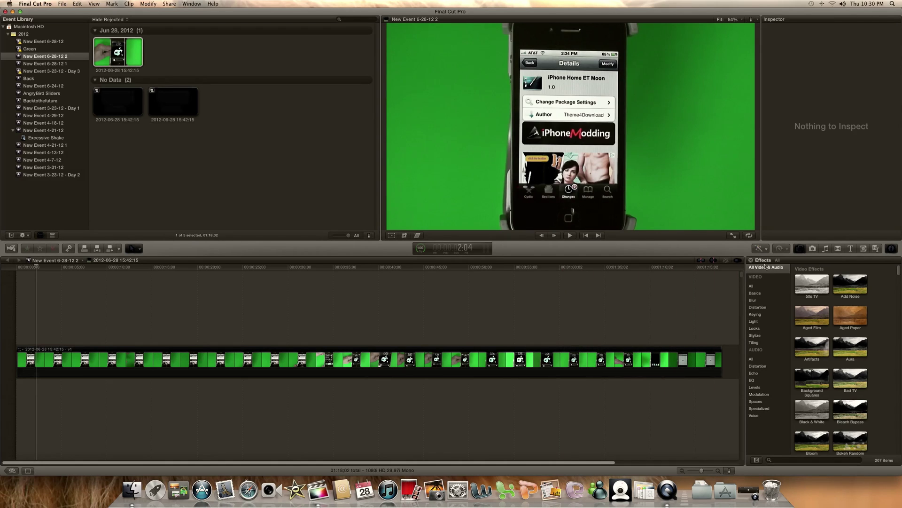
Apply the Keyer effect from the Effects browser's Keying category to the iPhone clip
{"action": "left_click", "coordinate": [800, 248]}
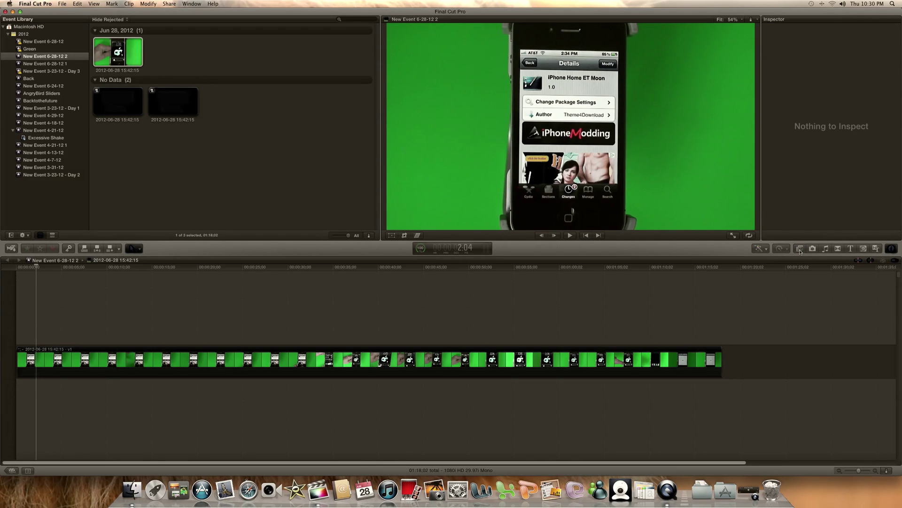
{"action": "left_click", "coordinate": [800, 249]}
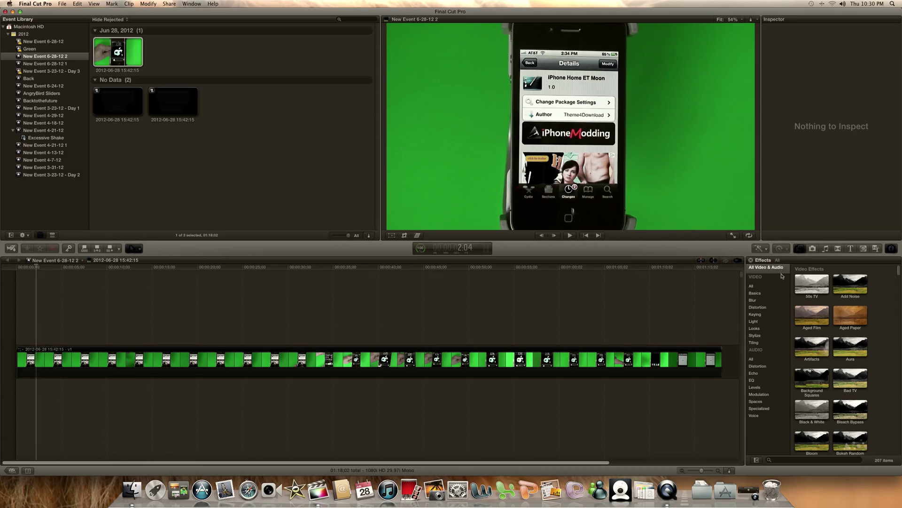
{"action": "left_click", "coordinate": [755, 314]}
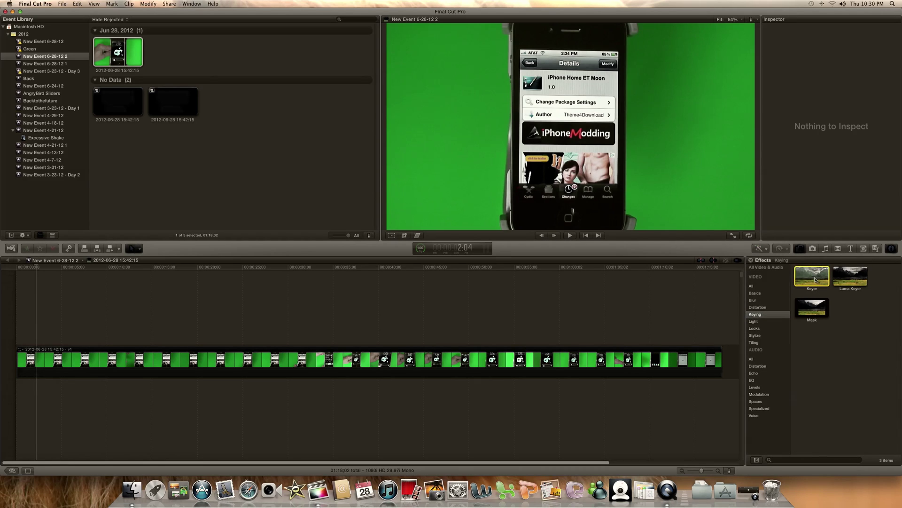
{"action": "left_click_drag", "start_coordinate": [815, 280], "coordinate": [291, 365]}
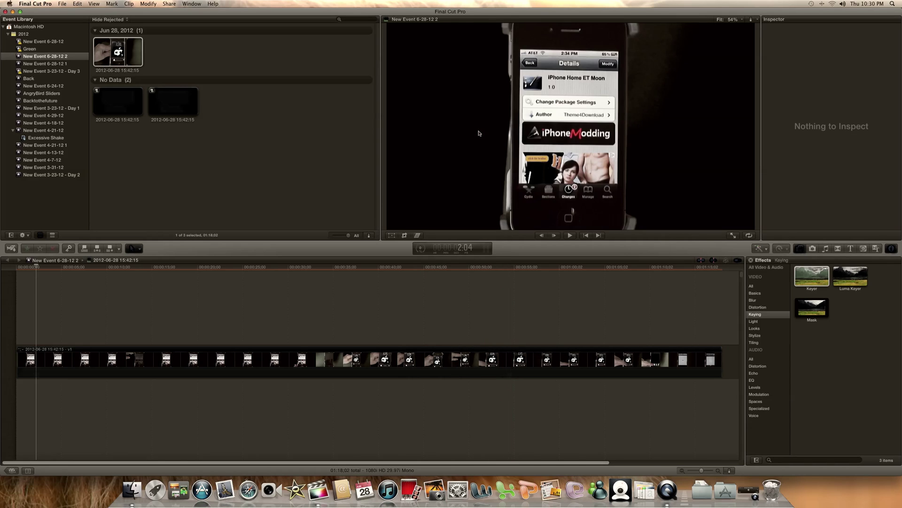
Move the Final Cut Pro window aside to reach the wood-grain wallpaper on the desktop
{"action": "left_click_drag", "start_coordinate": [511, 13], "coordinate": [731, 441]}
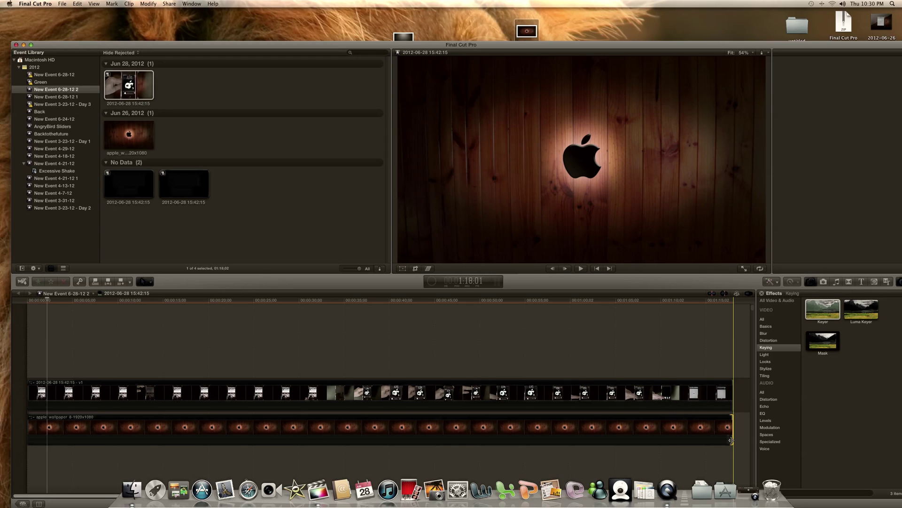
Open the inspector for the iPhone clip and play it to review the initial key
{"action": "key", "text": "super+4"}
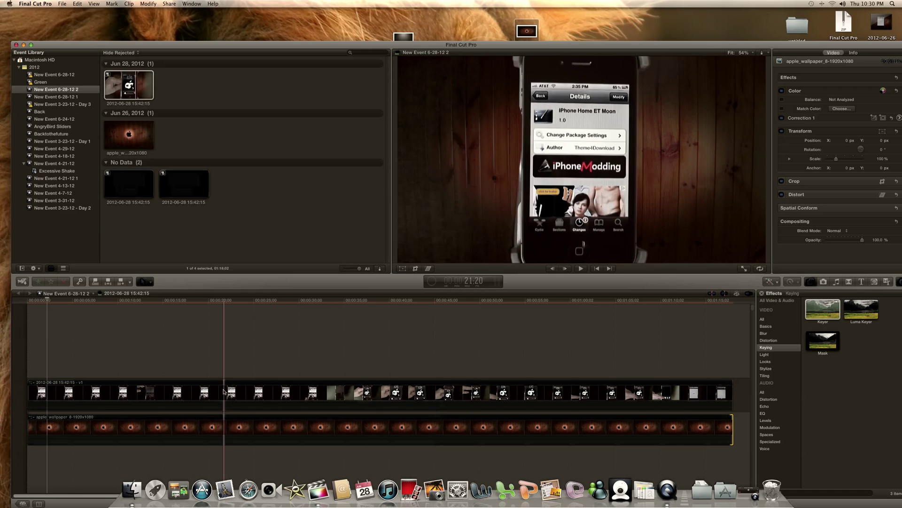
{"action": "left_click", "coordinate": [257, 393]}
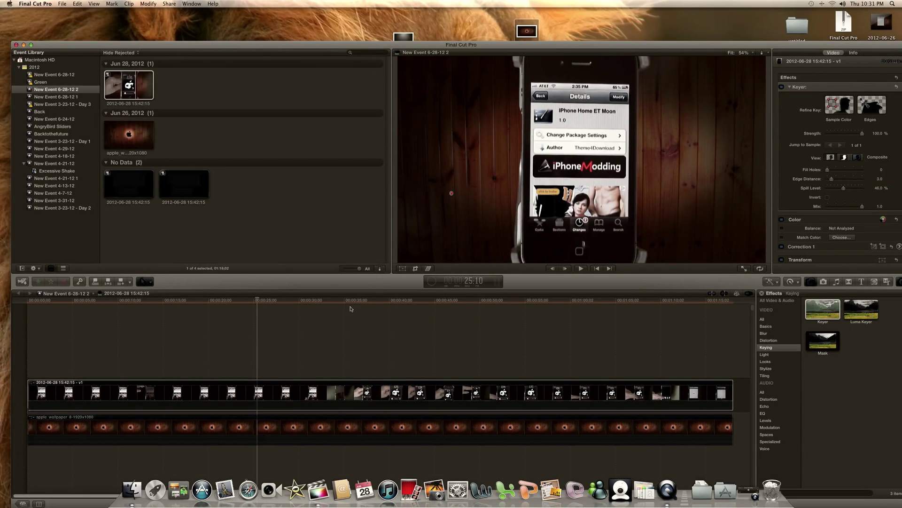
{"action": "key", "text": "space"}
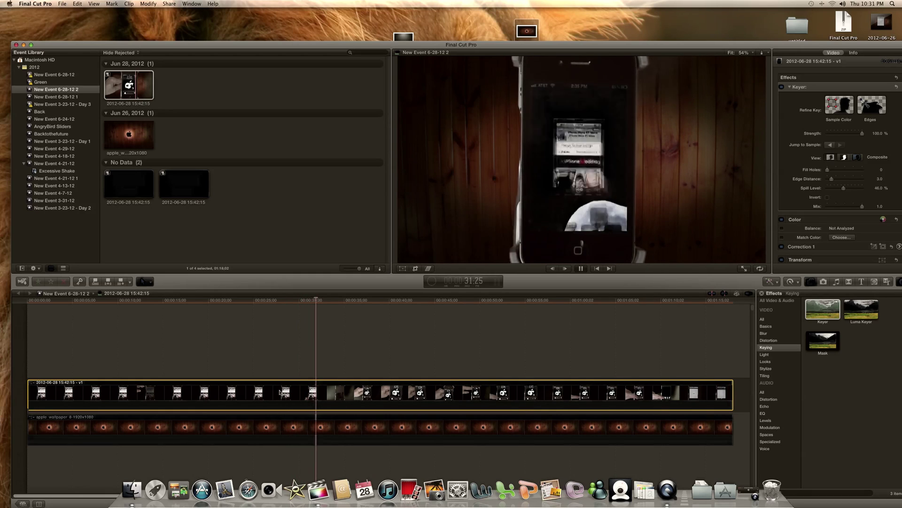
{"action": "key", "text": "space"}
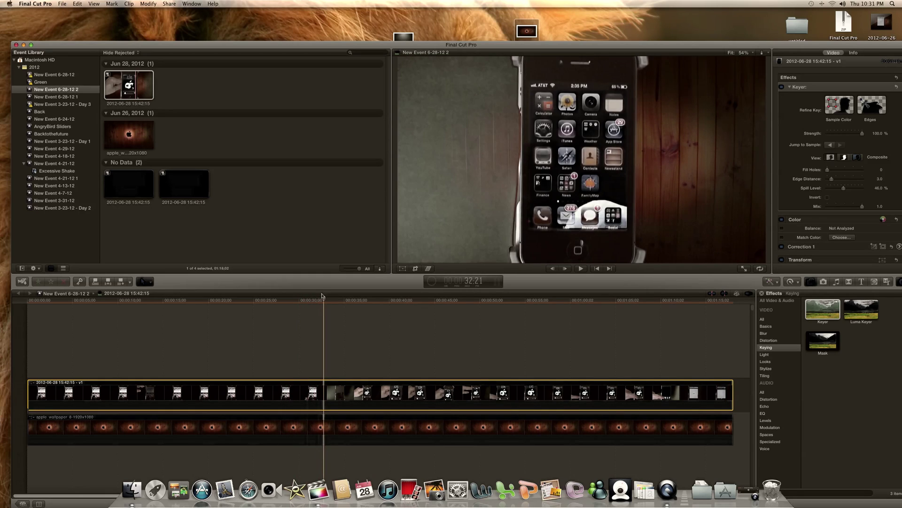
{"action": "left_click", "coordinate": [320, 299]}
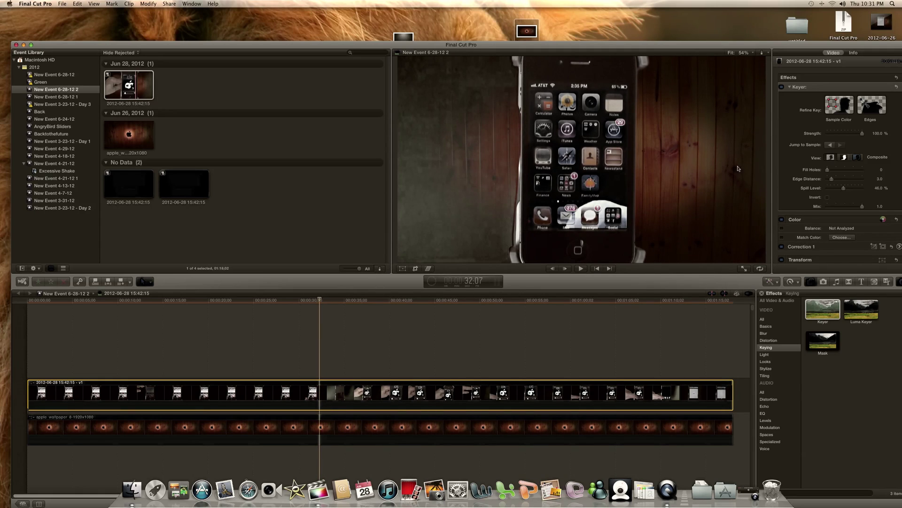
Add Keyer colour samples over the grey left background, stretching a box up the left edge
{"action": "left_click", "coordinate": [827, 107]}
{"action": "left_click", "coordinate": [442, 187]}
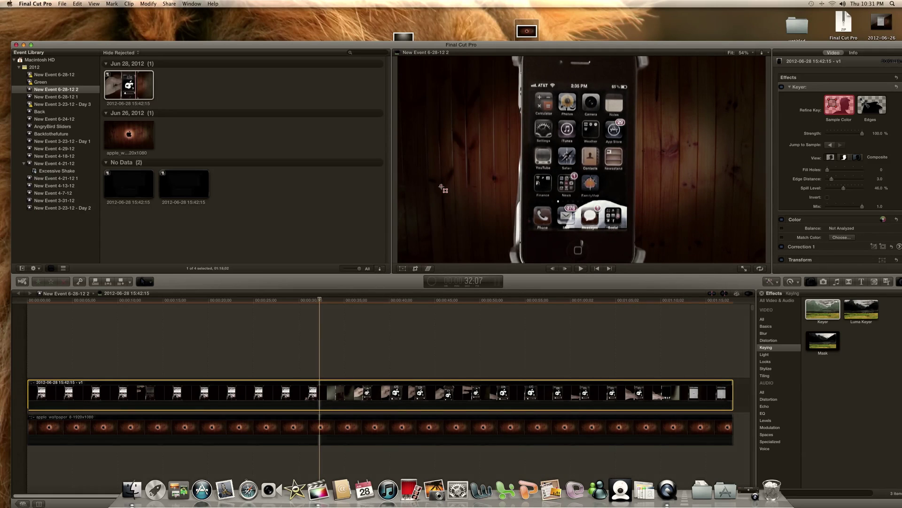
{"action": "key", "text": "space"}
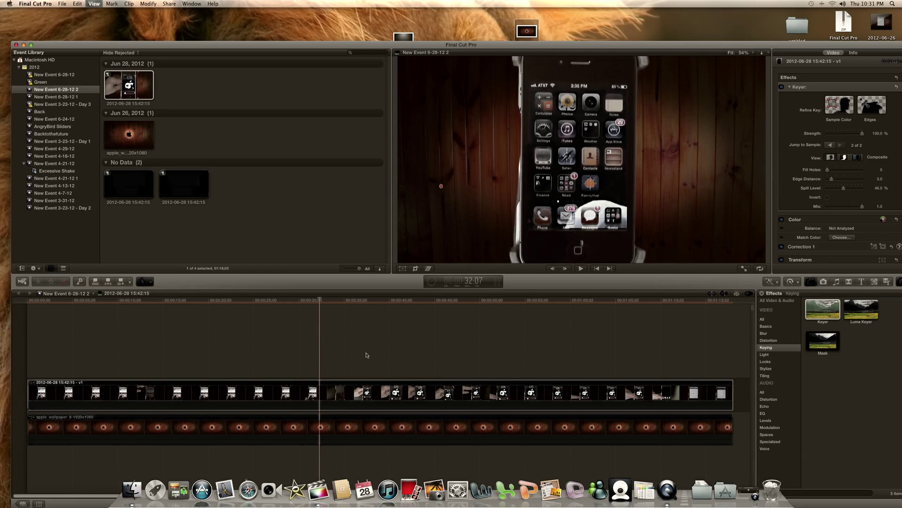
{"action": "left_click", "coordinate": [853, 104]}
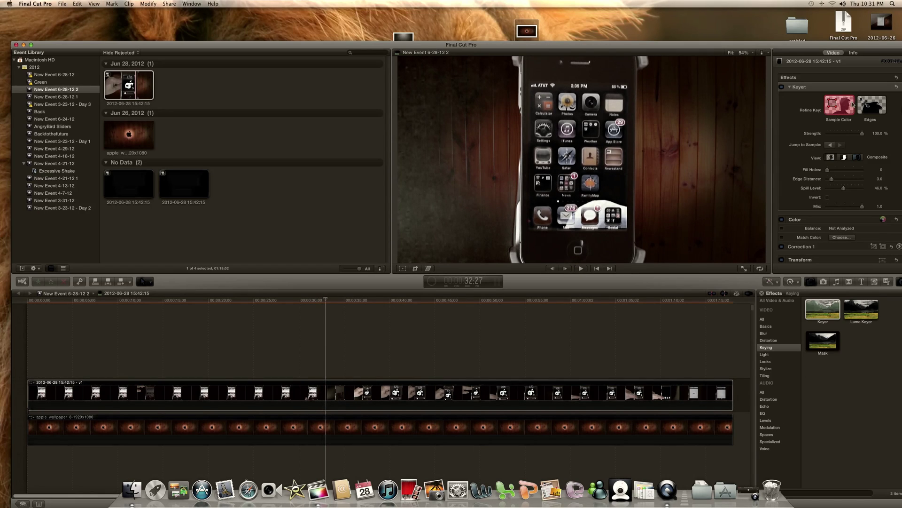
{"action": "left_click", "coordinate": [445, 181]}
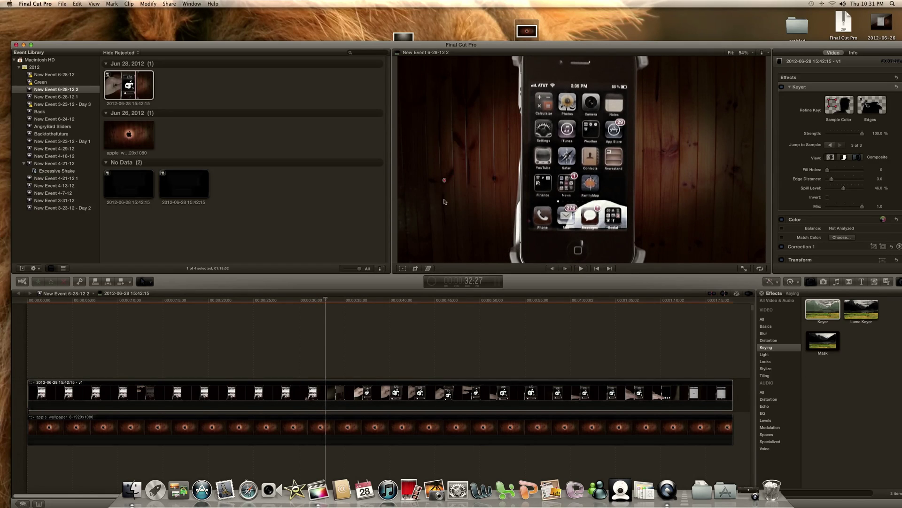
{"action": "left_click_drag", "start_coordinate": [444, 180], "coordinate": [403, 201]}
{"action": "left_click_drag", "start_coordinate": [409, 153], "coordinate": [406, 92]}
Back on the frame with the hand, drag a Keyer sample over the surrounding background
{"action": "key", "text": "space"}
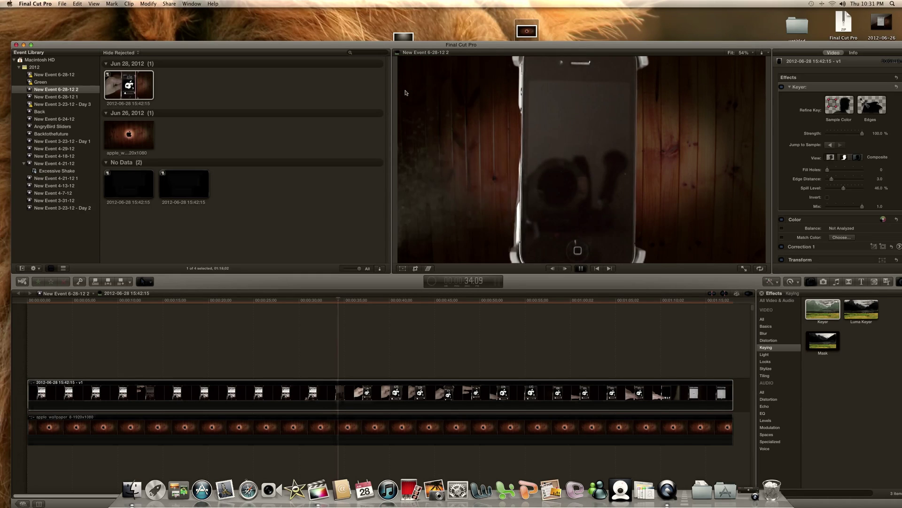
{"action": "key", "text": "space"}
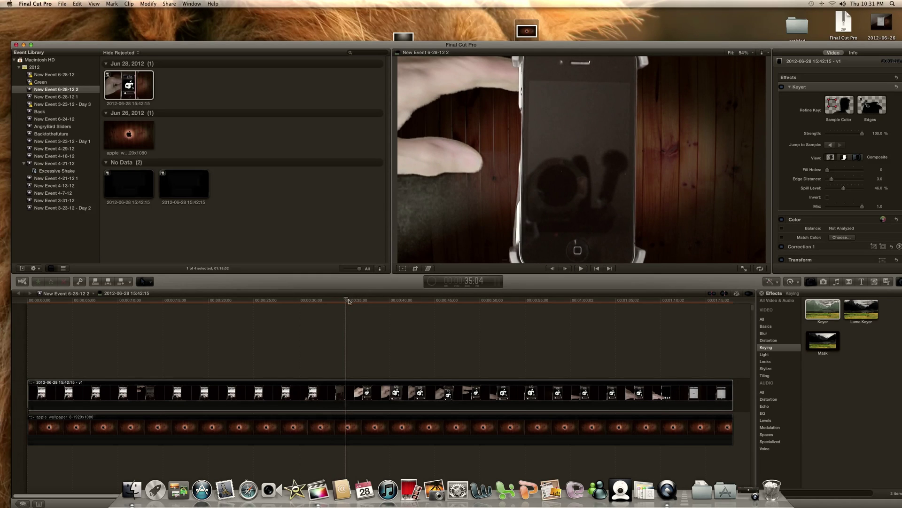
{"action": "left_click_drag", "start_coordinate": [349, 301], "coordinate": [341, 301]}
{"action": "left_click", "coordinate": [841, 110]}
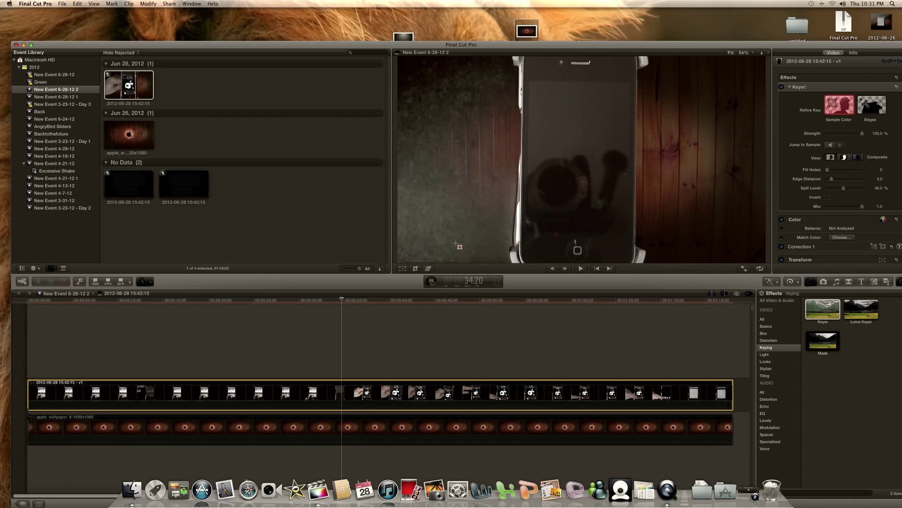
{"action": "left_click_drag", "start_coordinate": [456, 245], "coordinate": [410, 135]}
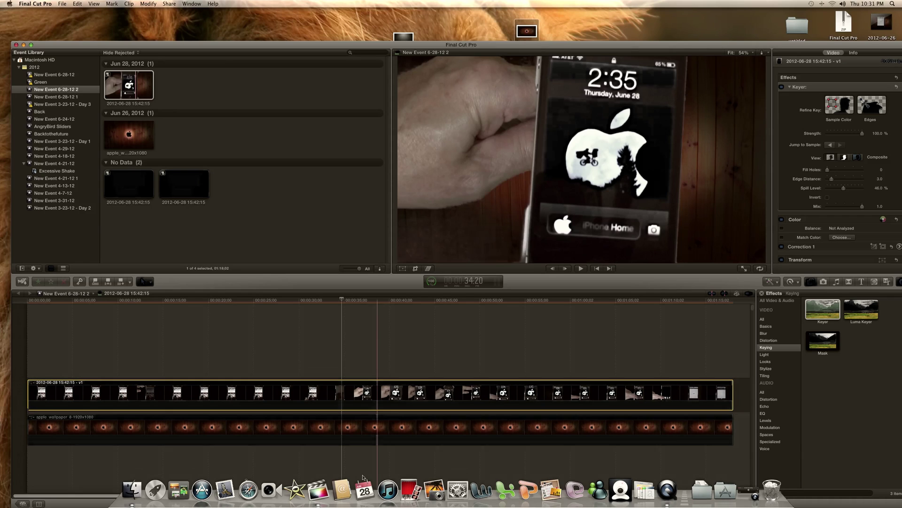
On a later frame, sample the remaining grey with a box along the lower background
{"action": "left_click", "coordinate": [354, 400]}
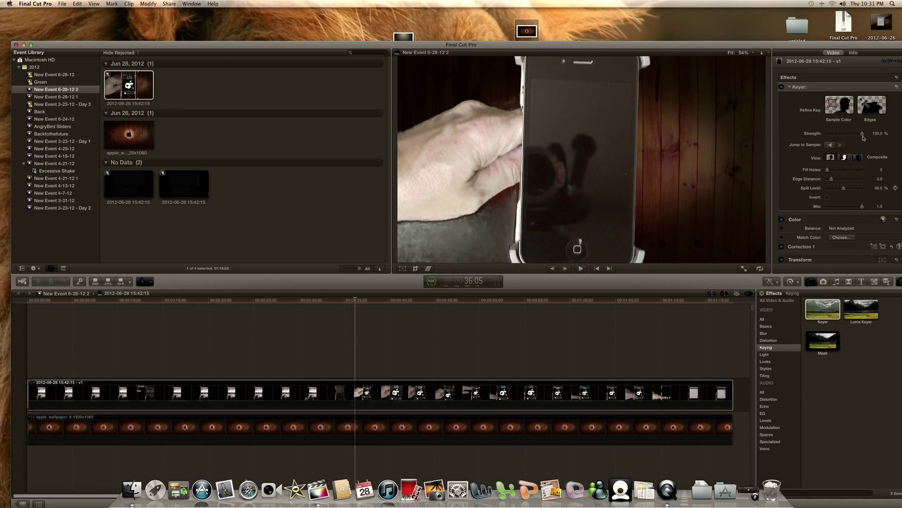
{"action": "left_click", "coordinate": [847, 101]}
{"action": "left_click", "coordinate": [484, 232]}
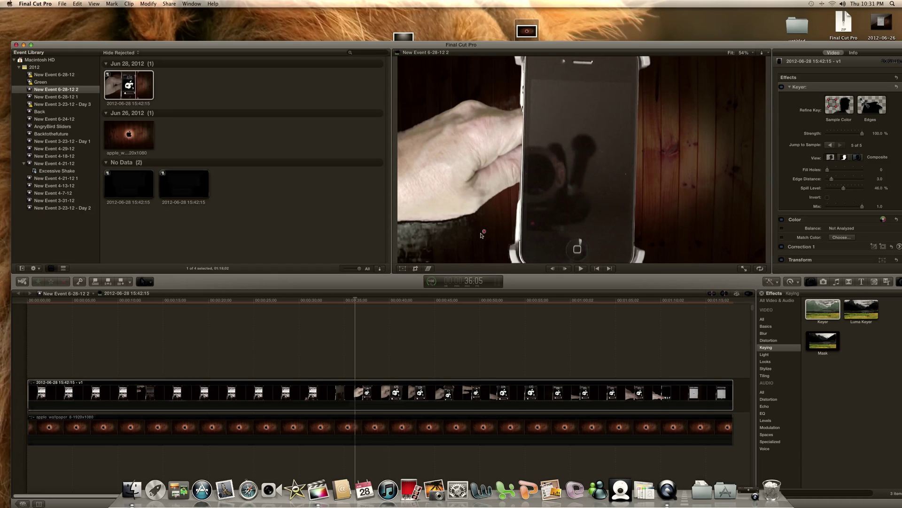
{"action": "left_click_drag", "start_coordinate": [467, 234], "coordinate": [403, 227]}
Check playback and add a colour sample on the background's right side
{"action": "key", "text": "space"}
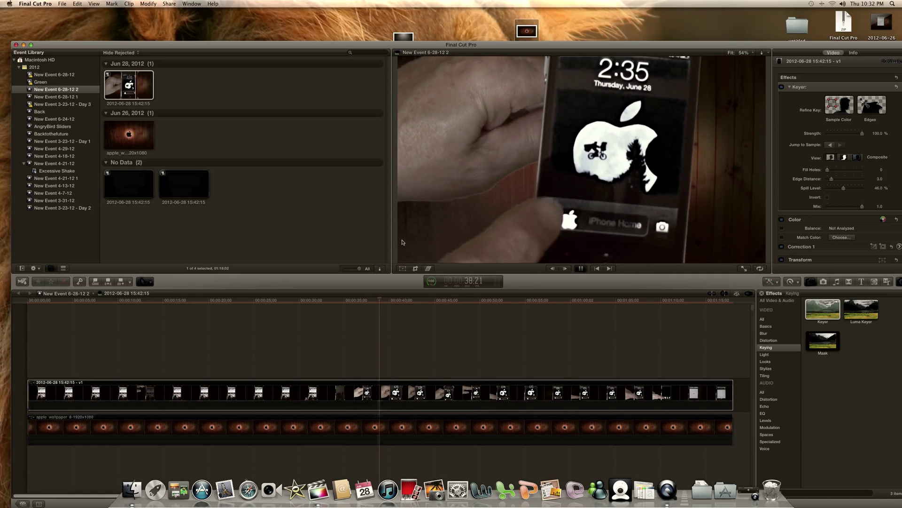
{"action": "key", "text": "space"}
{"action": "left_click", "coordinate": [836, 102]}
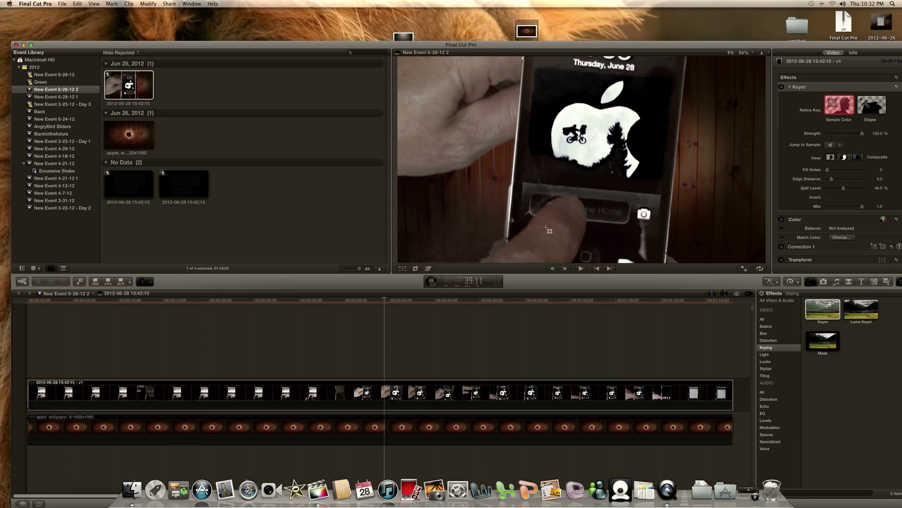
{"action": "left_click", "coordinate": [761, 175]}
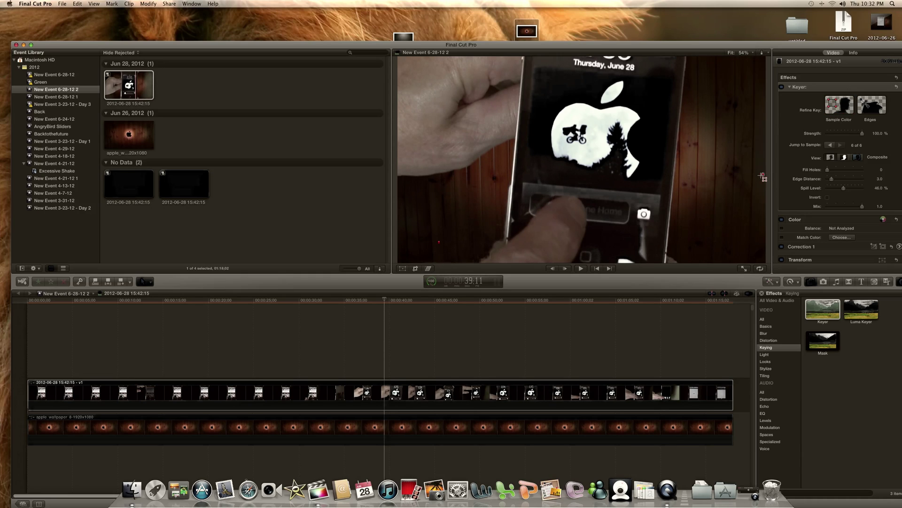
On an earlier frame, sample leftover background mid-frame and at the right edge
{"action": "key", "text": "space"}
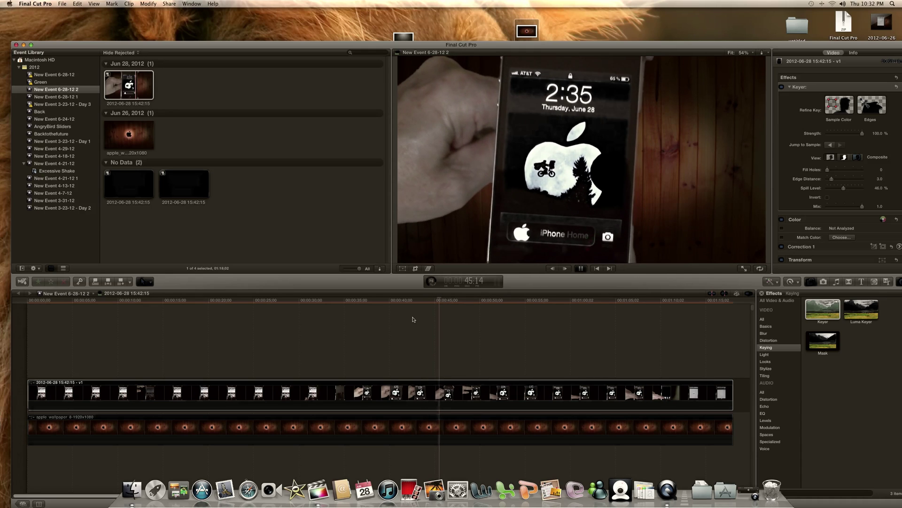
{"action": "key", "text": "space"}
{"action": "left_click_drag", "start_coordinate": [444, 301], "coordinate": [432, 301]}
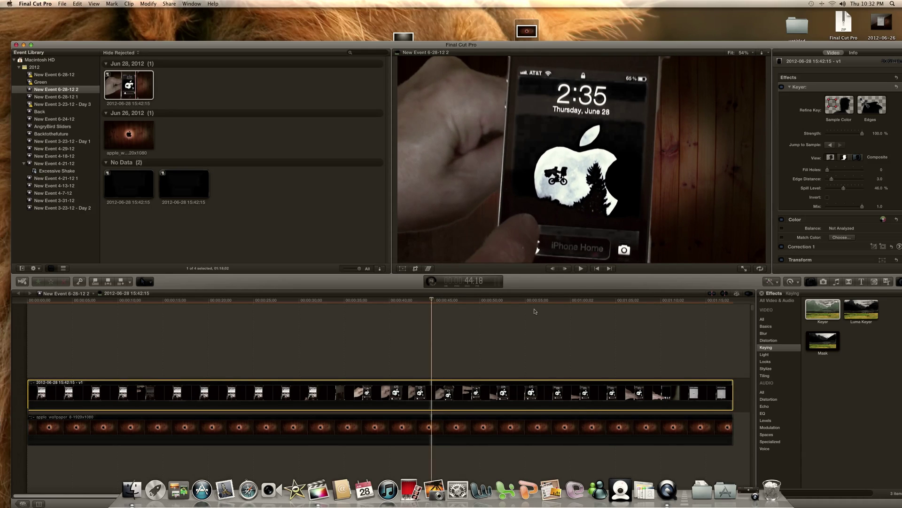
{"action": "left_click", "coordinate": [845, 103]}
{"action": "left_click", "coordinate": [442, 251]}
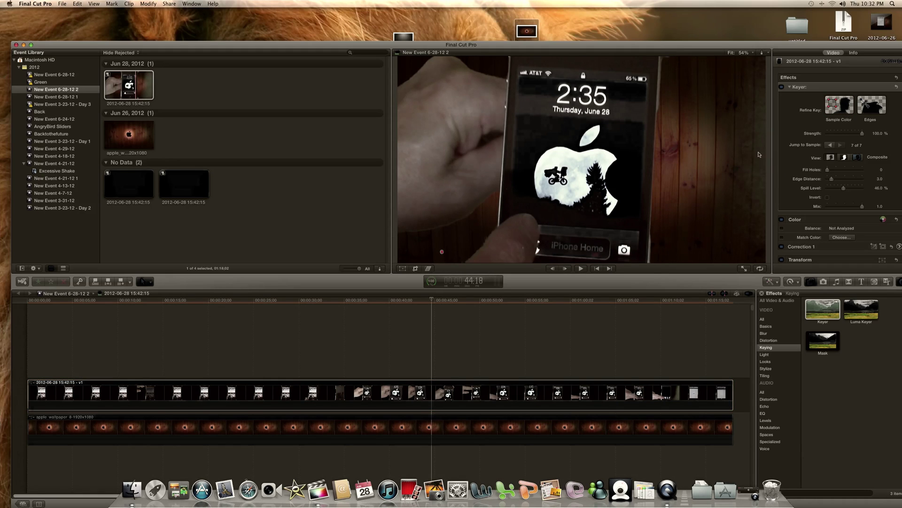
{"action": "left_click", "coordinate": [831, 109]}
{"action": "left_click", "coordinate": [759, 139]}
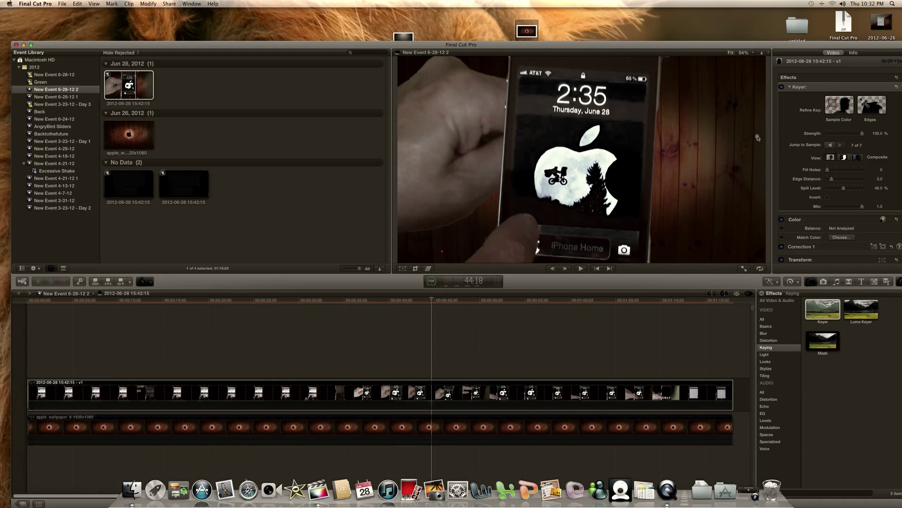
Stop on a frame needing cleanup and sample the remaining green beside the phone
{"action": "key", "text": "space"}
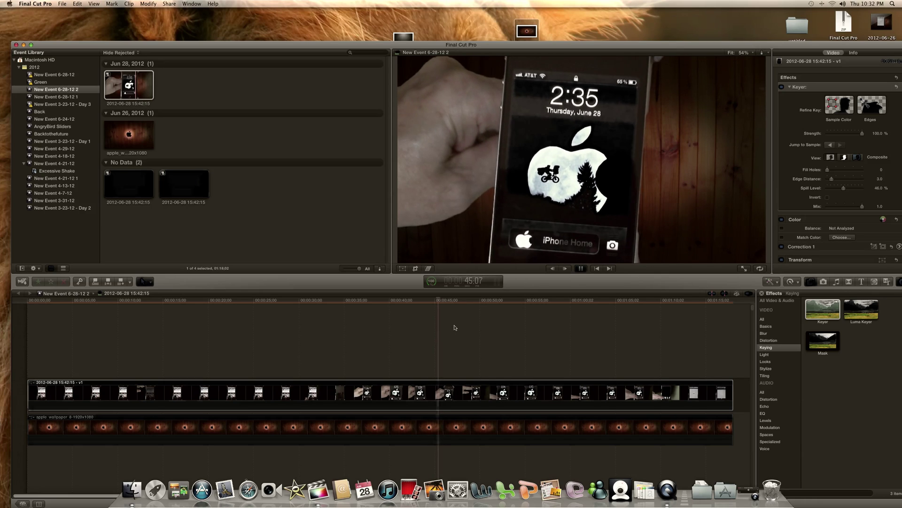
{"action": "key", "text": "space"}
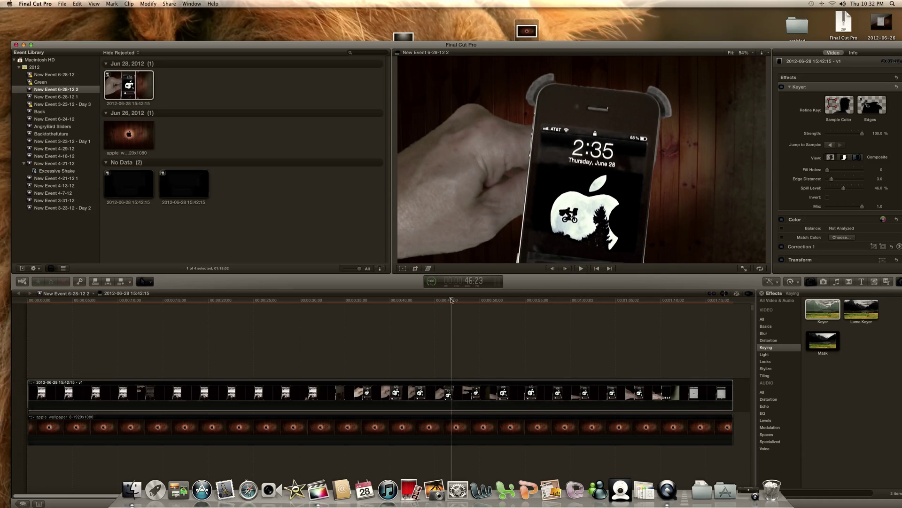
{"action": "left_click", "coordinate": [454, 301]}
{"action": "key", "text": "space"}
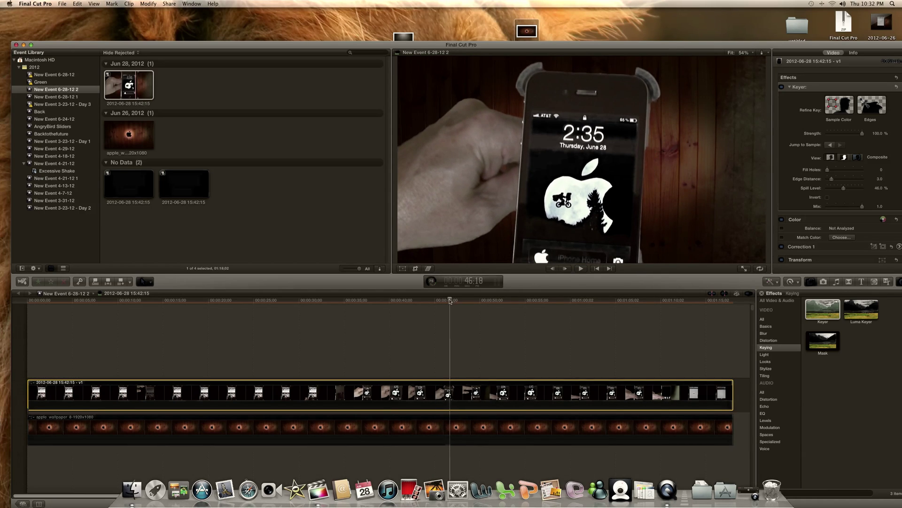
{"action": "left_click", "coordinate": [840, 106]}
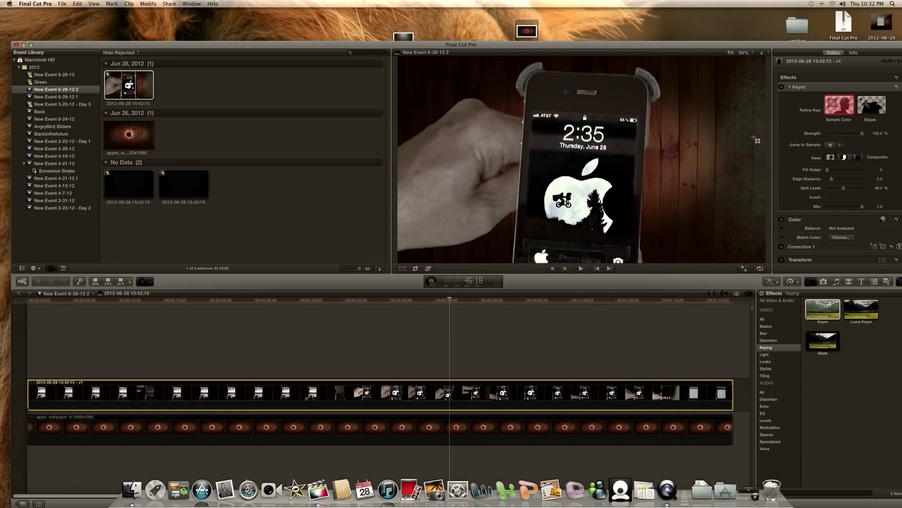
{"action": "left_click", "coordinate": [746, 160]}
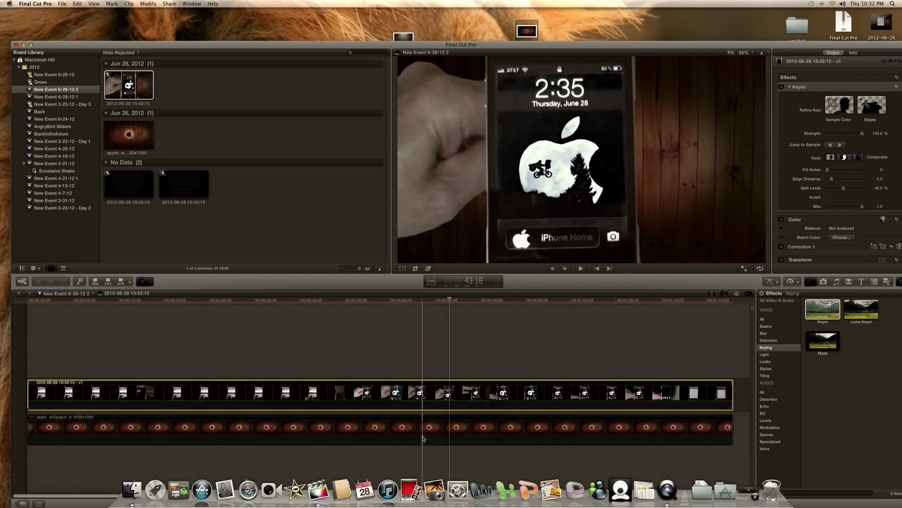
Replay, stop on another problem frame, and sample its leftover background
{"action": "key", "text": "space"}
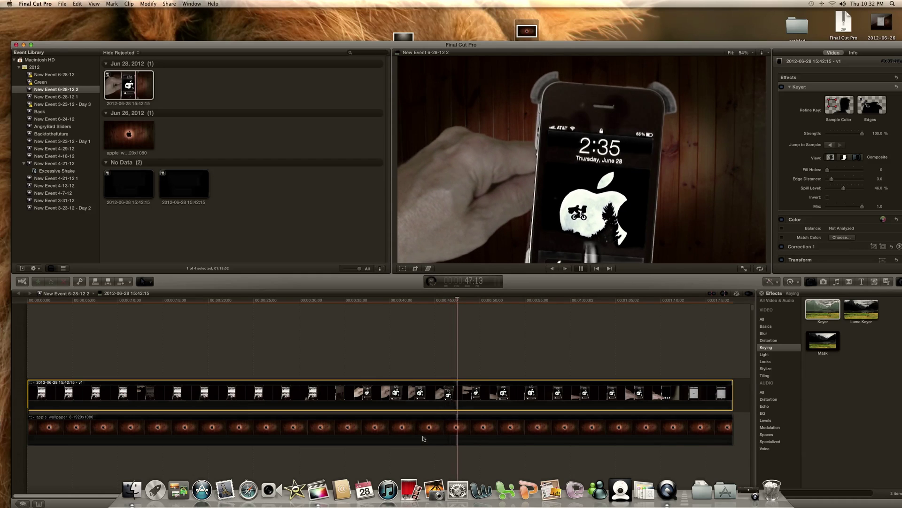
{"action": "key", "text": "space"}
{"action": "left_click", "coordinate": [836, 108]}
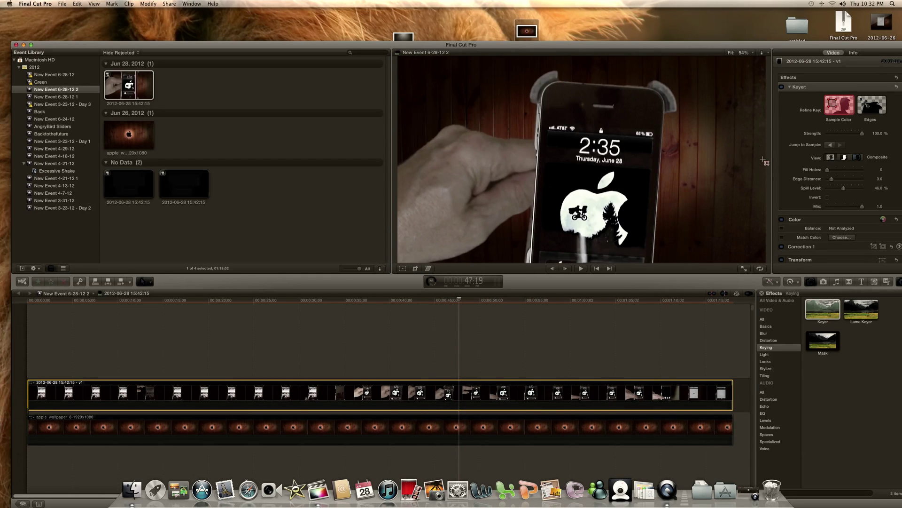
{"action": "left_click", "coordinate": [753, 160]}
Sample leftover background above the phone's corner and another patch, reaching ten samples
{"action": "left_click", "coordinate": [468, 390]}
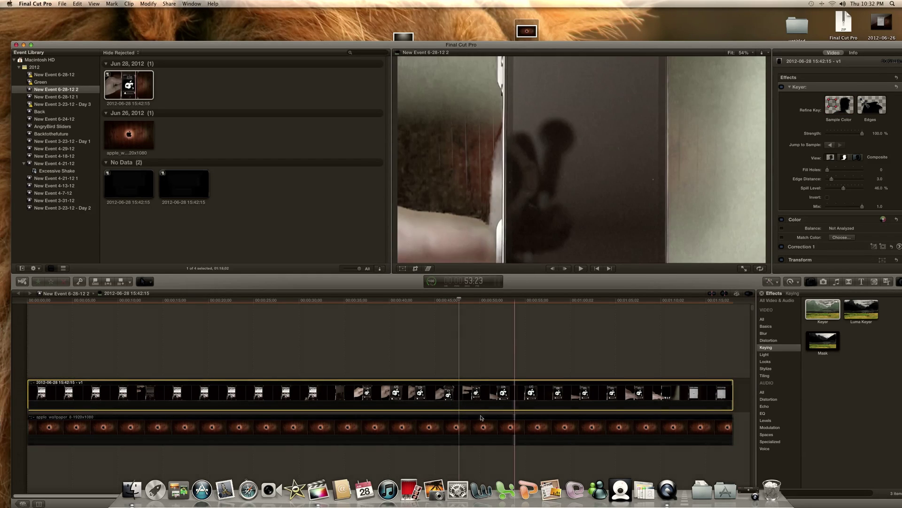
{"action": "key", "text": "space"}
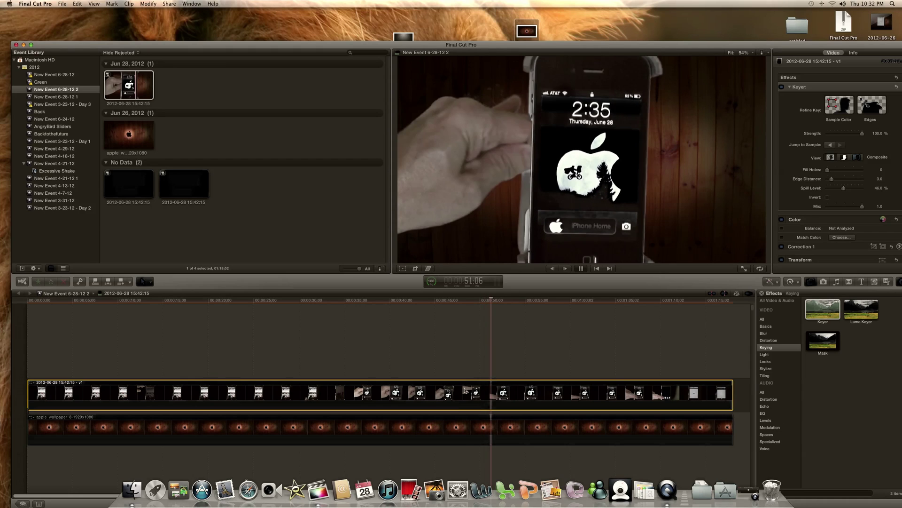
{"action": "left_click", "coordinate": [467, 390]}
{"action": "left_click", "coordinate": [434, 390]}
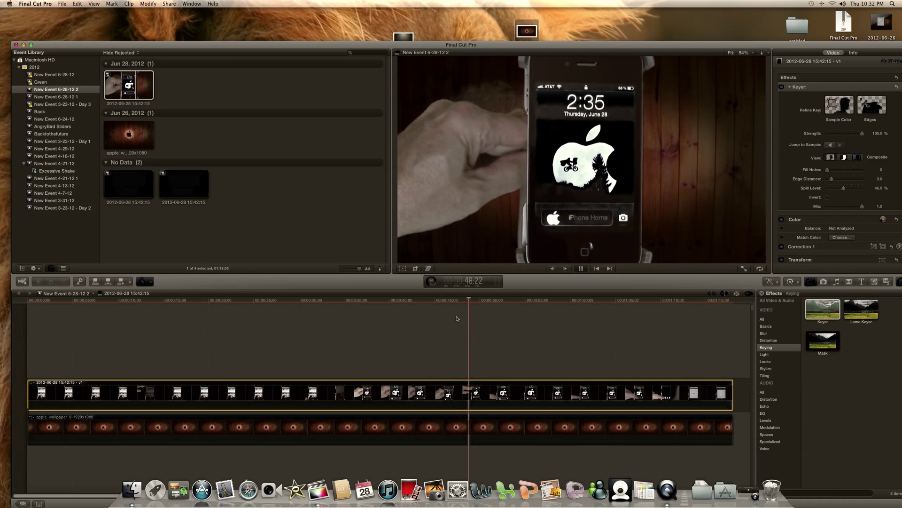
{"action": "key", "text": "space"}
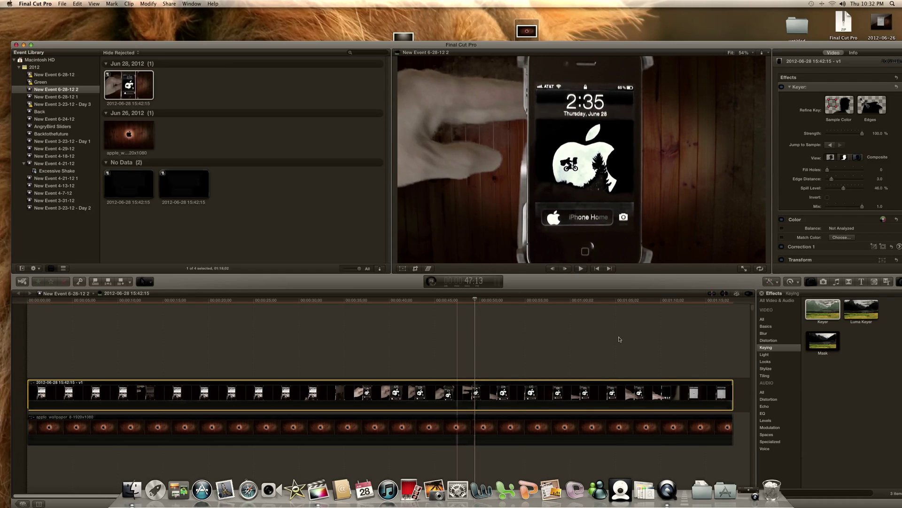
{"action": "left_click", "coordinate": [849, 97]}
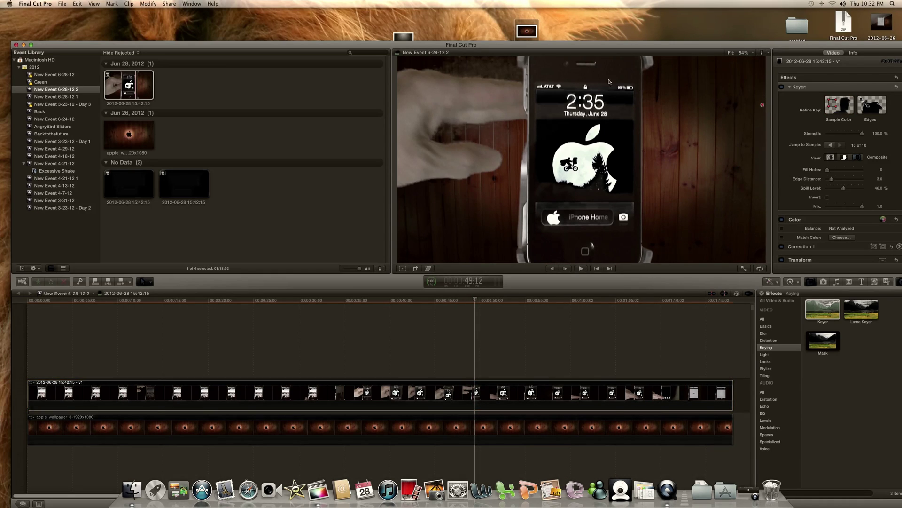
{"action": "left_click", "coordinate": [852, 103]}
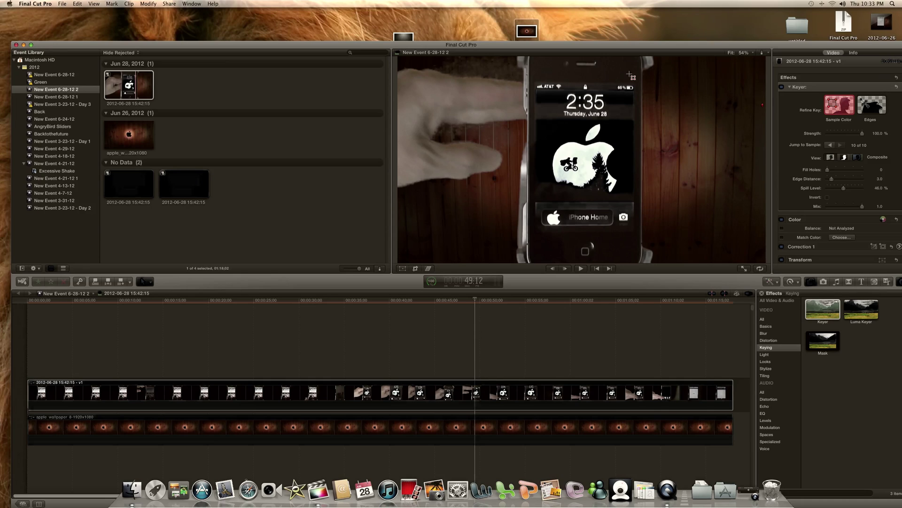
{"action": "left_click", "coordinate": [492, 69]}
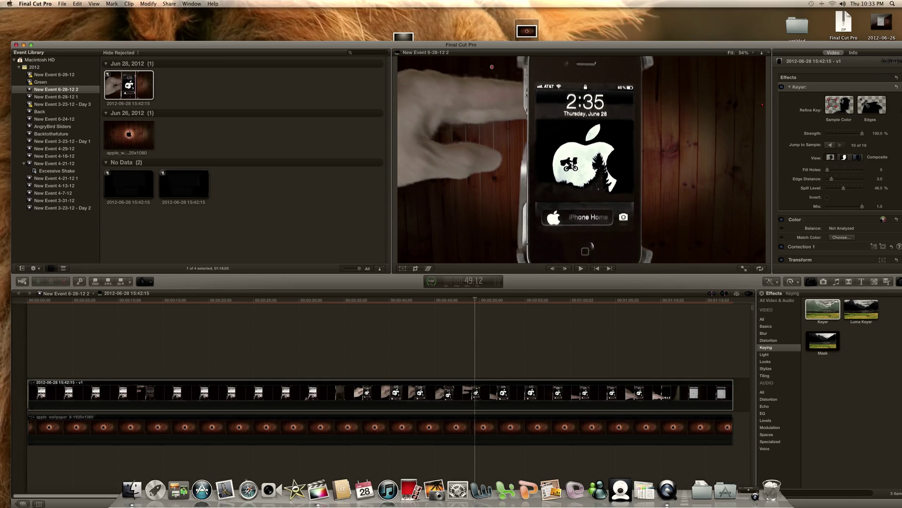
{"action": "left_click", "coordinate": [840, 103]}
{"action": "left_click", "coordinate": [472, 133]}
{"action": "key", "text": "space"}
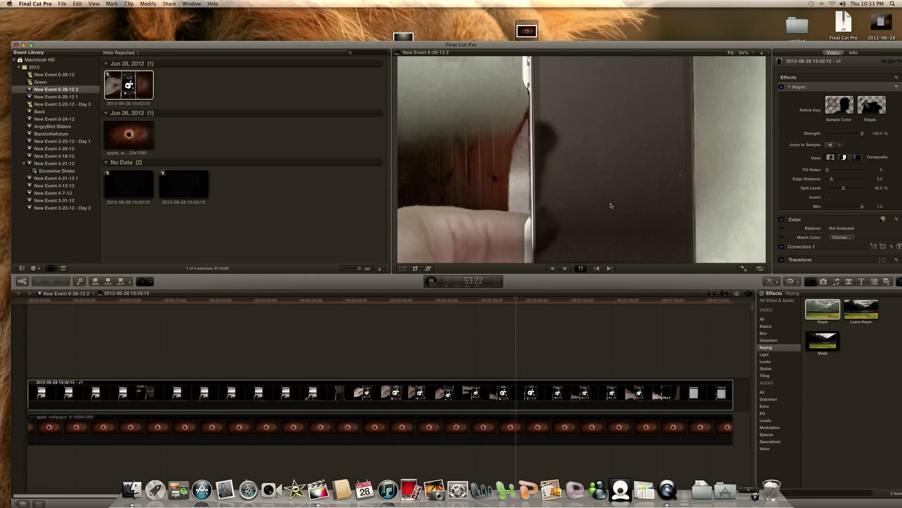
At frame 53:13, add a tall sample box along the right side of the background
{"action": "key", "text": "space"}
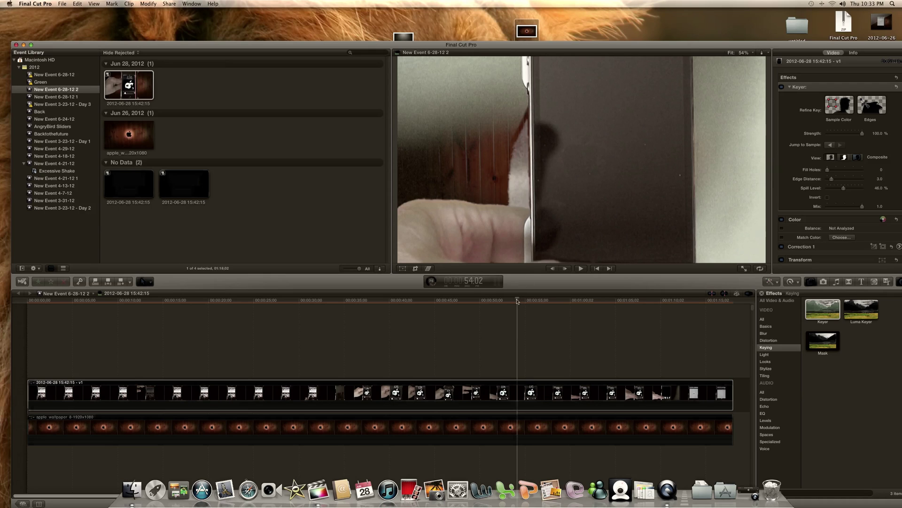
{"action": "left_click", "coordinate": [512, 395]}
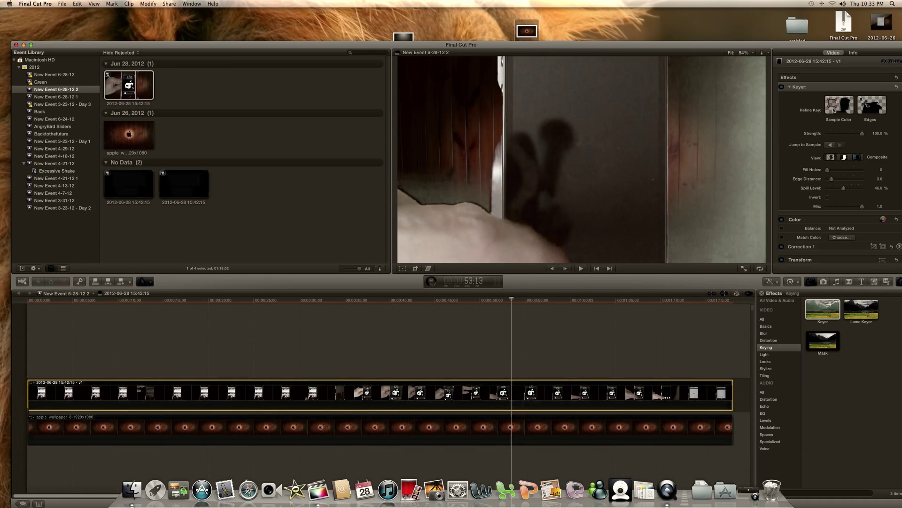
{"action": "left_click", "coordinate": [835, 110]}
{"action": "left_click", "coordinate": [741, 200]}
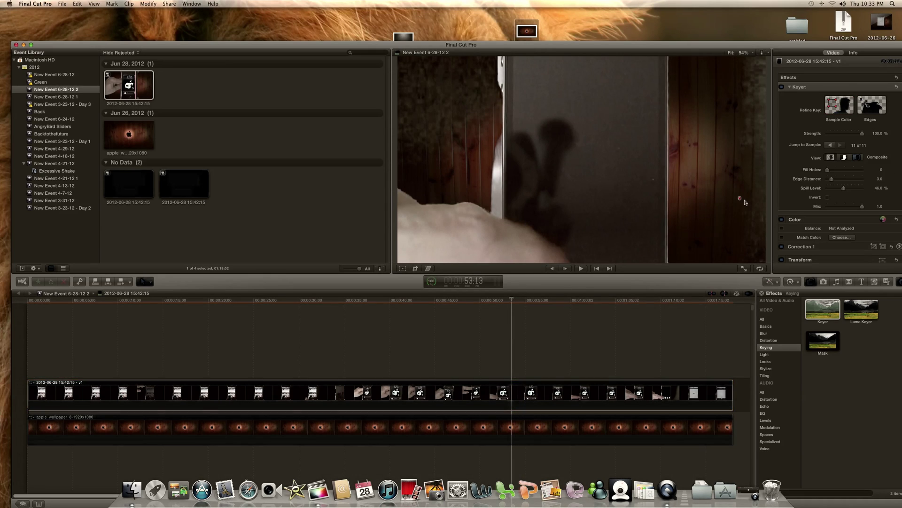
{"action": "left_click_drag", "start_coordinate": [739, 198], "coordinate": [734, 100]}
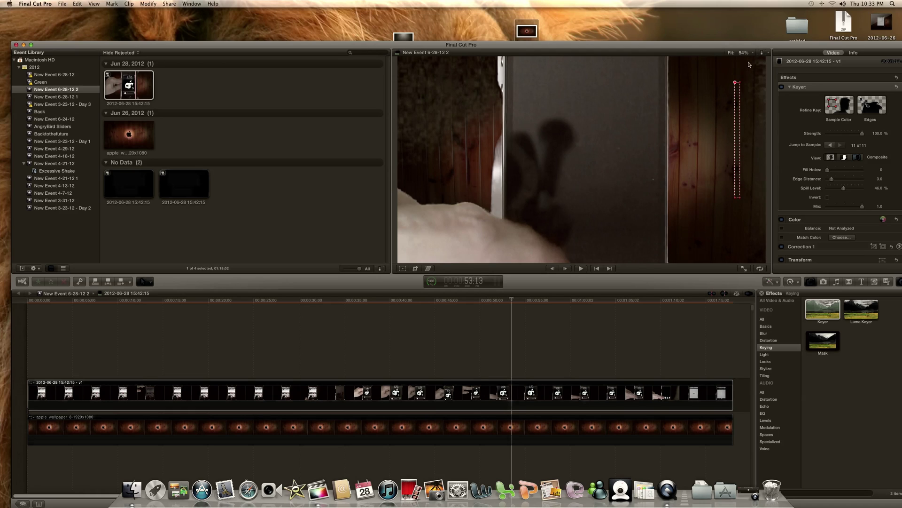
{"action": "left_click_drag", "start_coordinate": [749, 65], "coordinate": [766, 66]}
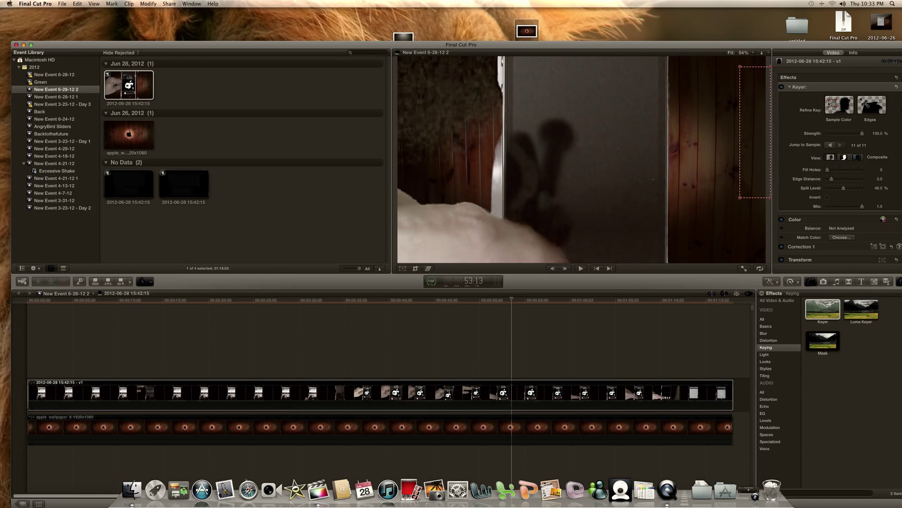
Sample the top-left background, then a narrow tall box along the right edge later on
{"action": "left_click", "coordinate": [834, 106]}
{"action": "left_click", "coordinate": [432, 94]}
{"action": "key", "text": "space"}
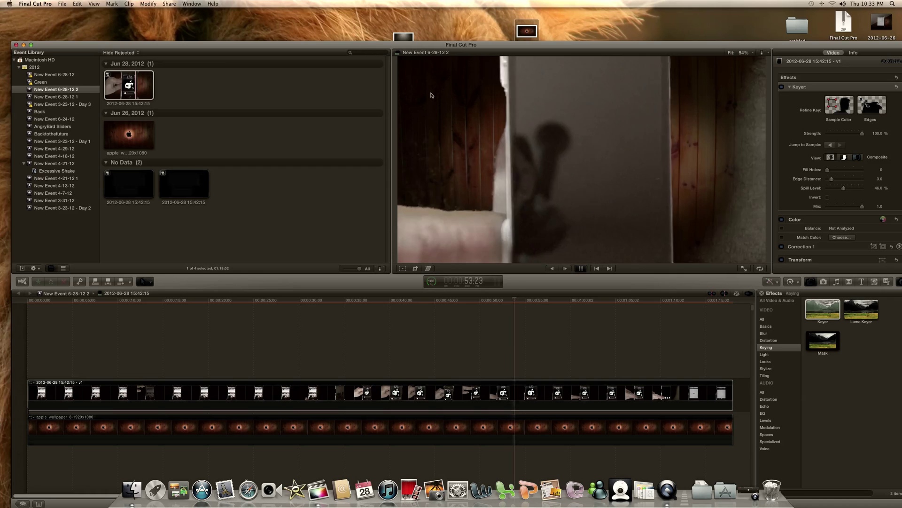
{"action": "left_click", "coordinate": [835, 107]}
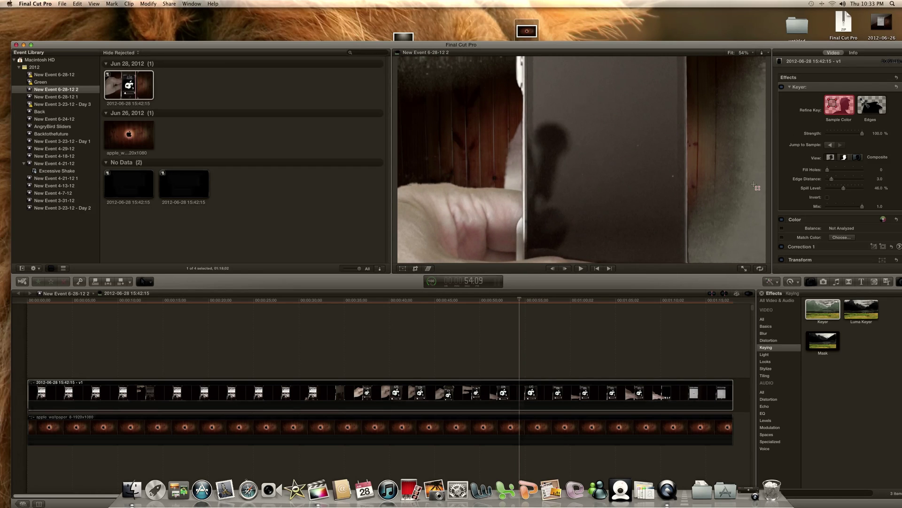
{"action": "left_click", "coordinate": [753, 187]}
{"action": "left_click_drag", "start_coordinate": [753, 187], "coordinate": [723, 126]}
{"action": "left_click_drag", "start_coordinate": [740, 63], "coordinate": [741, 60]}
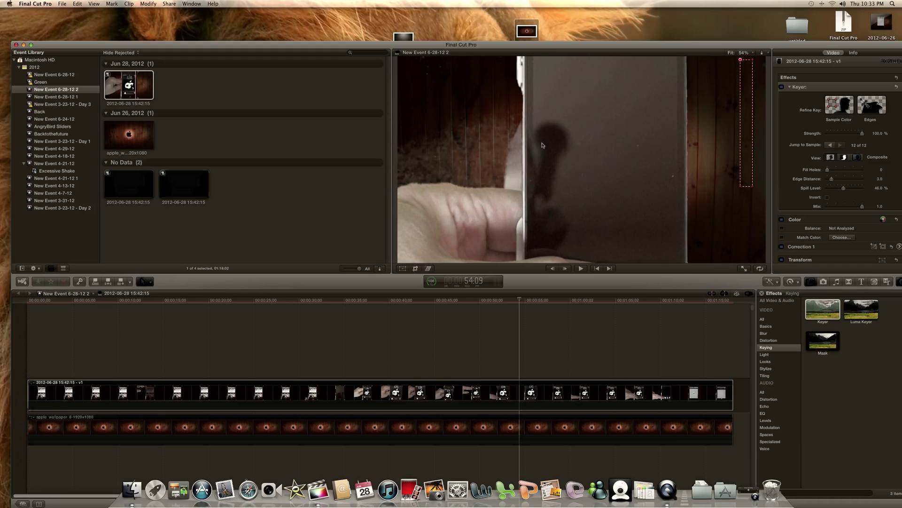
Sample leftover background on the frame's left side and review the key
{"action": "left_click", "coordinate": [835, 113]}
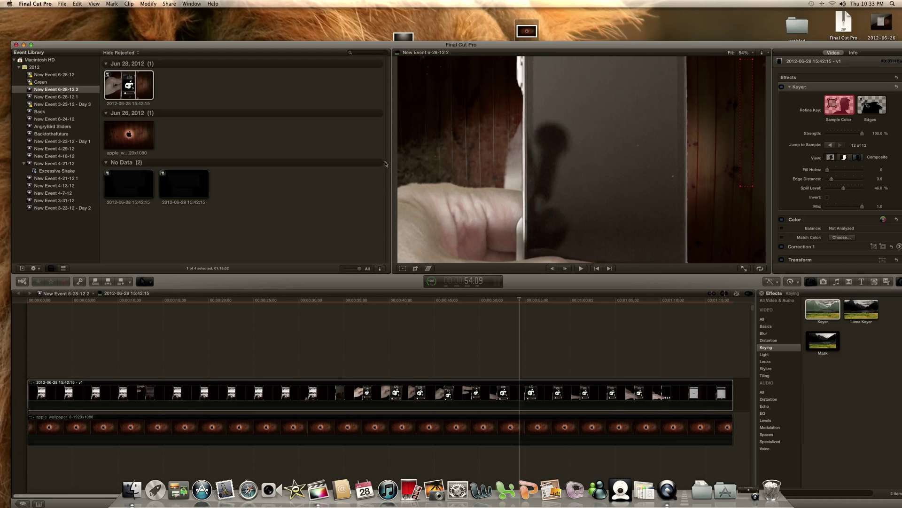
{"action": "left_click", "coordinate": [424, 165]}
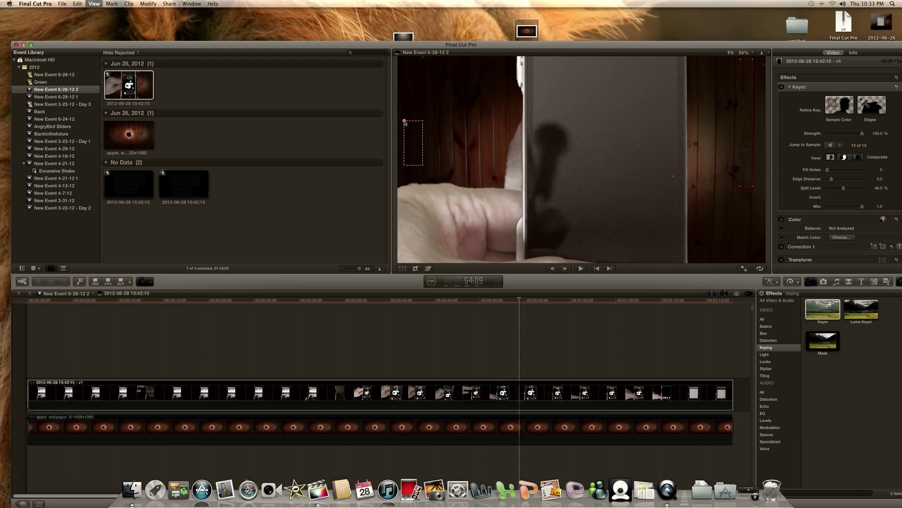
{"action": "key", "text": "space"}
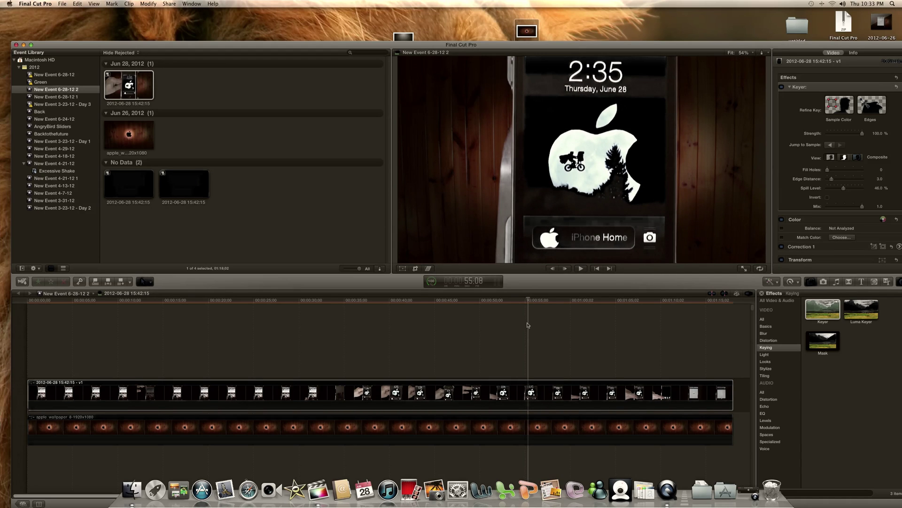
{"action": "left_click_drag", "start_coordinate": [530, 301], "coordinate": [517, 301]}
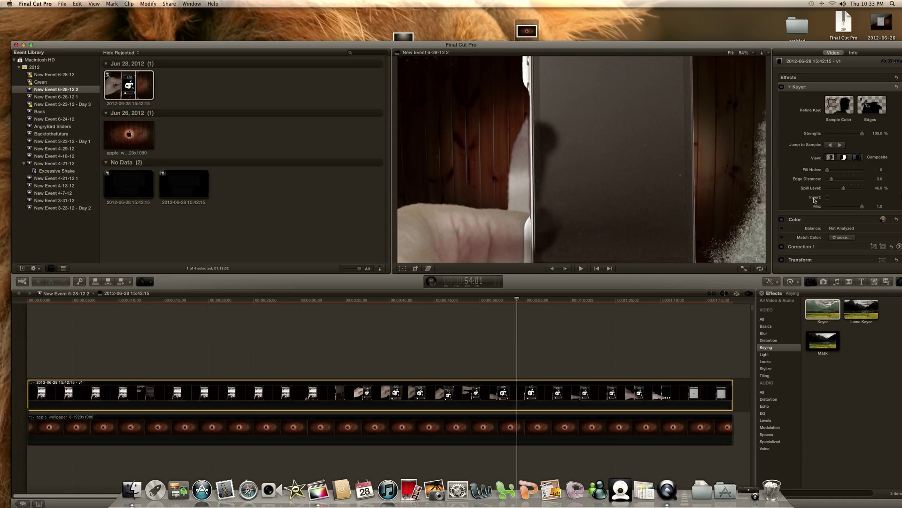
On the hand-and-phone frame, box the right background and sample the carpet to key it out
{"action": "left_click", "coordinate": [835, 104]}
{"action": "left_click_drag", "start_coordinate": [765, 223], "coordinate": [739, 217]}
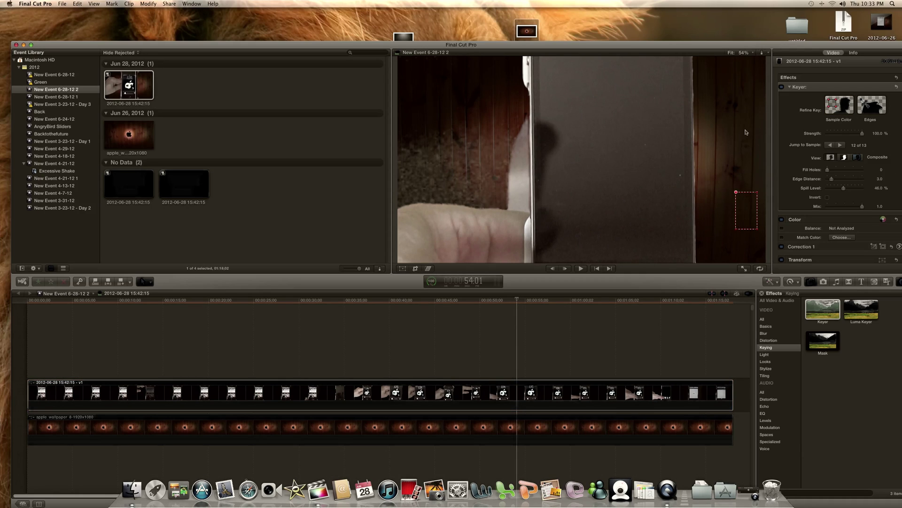
{"action": "left_click_drag", "start_coordinate": [746, 132], "coordinate": [750, 98]}
{"action": "left_click", "coordinate": [840, 108]}
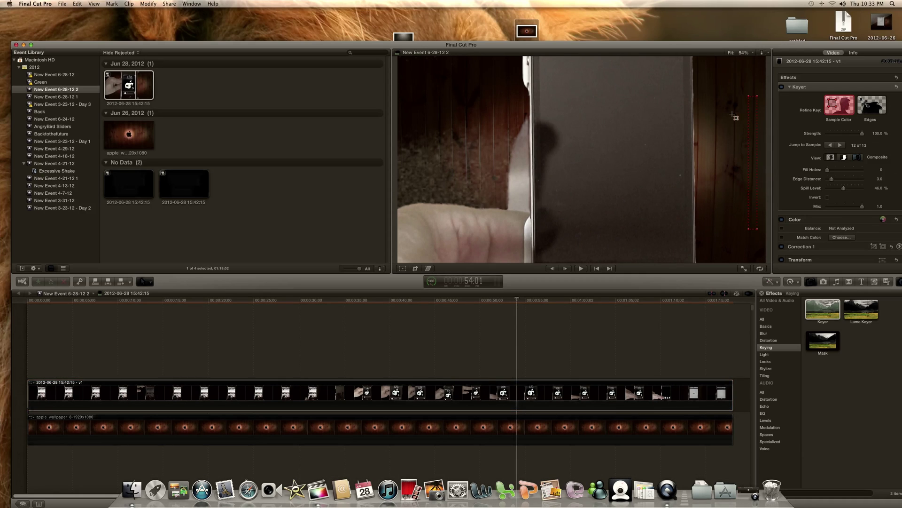
{"action": "left_click", "coordinate": [458, 161]}
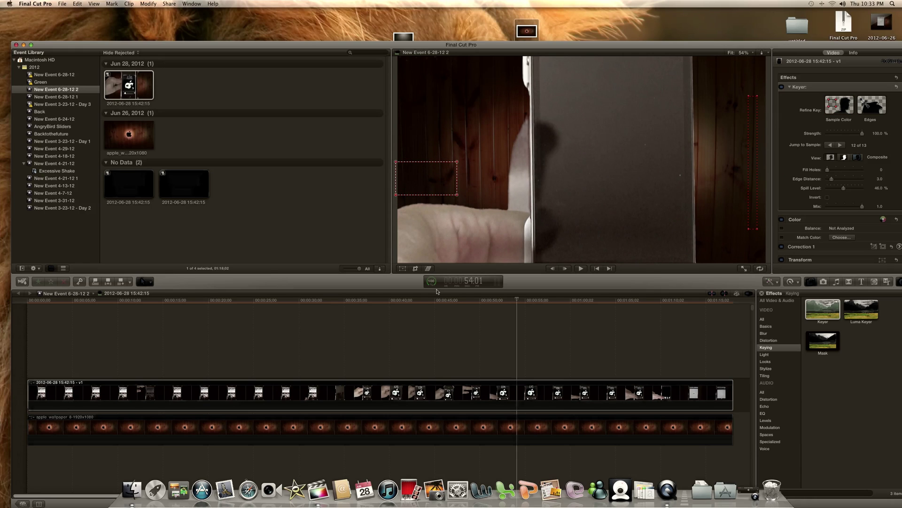
{"action": "key", "text": "space"}
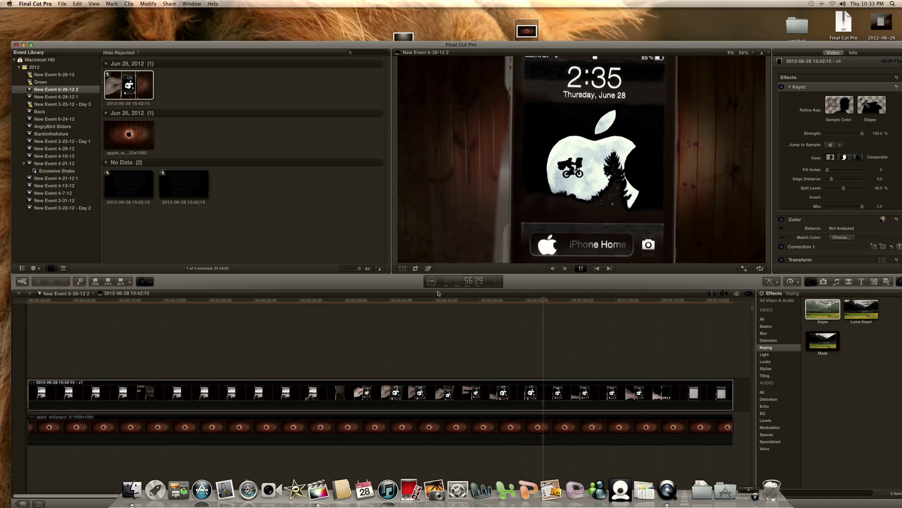
Add a colour sample on leftover background mid-frame and check it in playback
{"action": "key", "text": "space"}
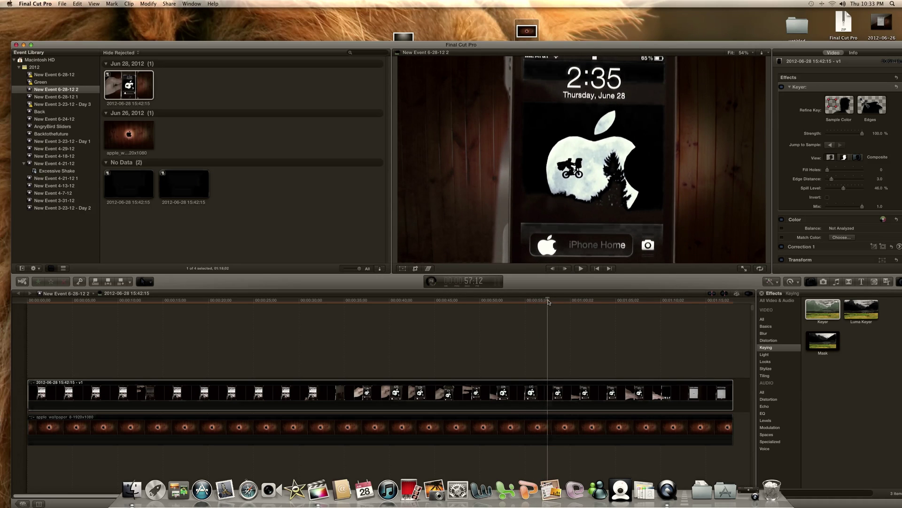
{"action": "left_click", "coordinate": [545, 395]}
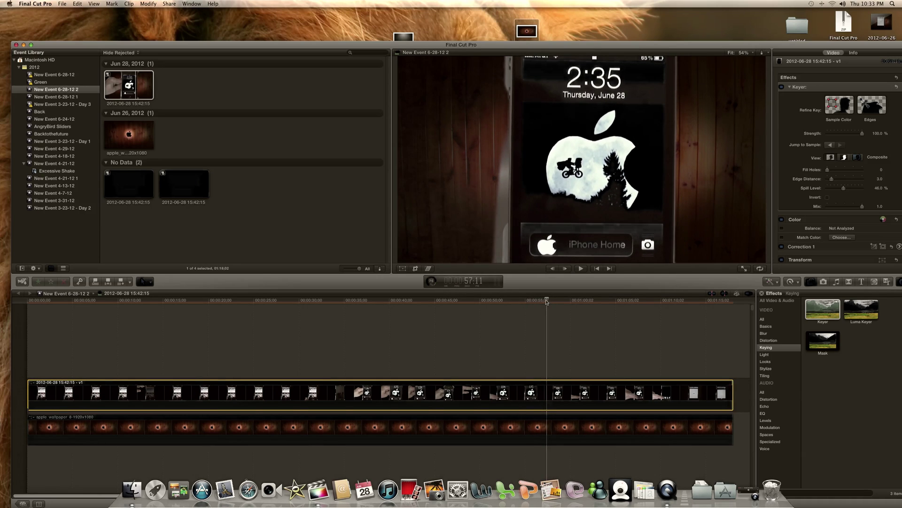
{"action": "left_click", "coordinate": [832, 103]}
{"action": "left_click", "coordinate": [453, 250]}
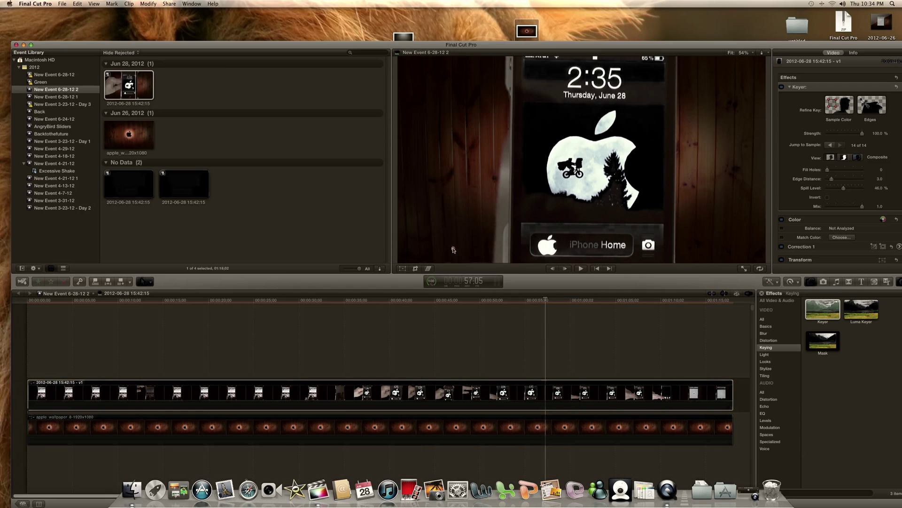
{"action": "key", "text": "space"}
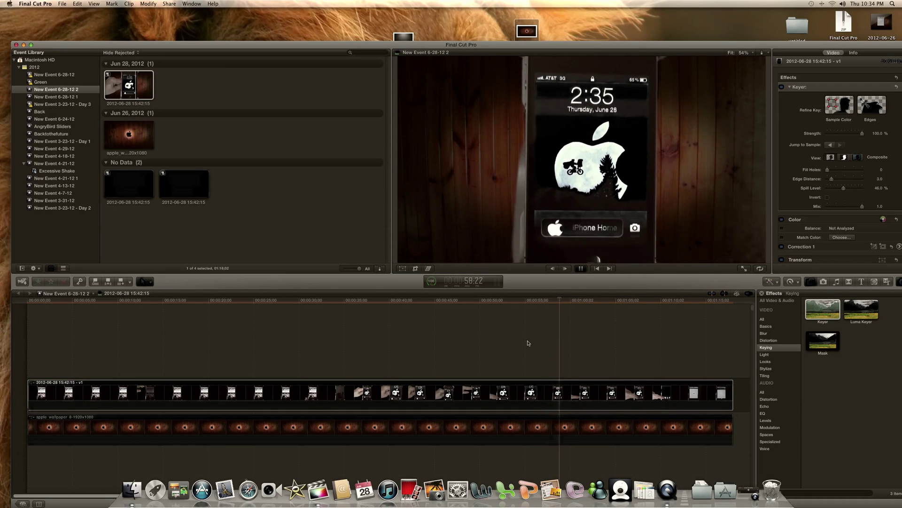
{"action": "key", "text": "space"}
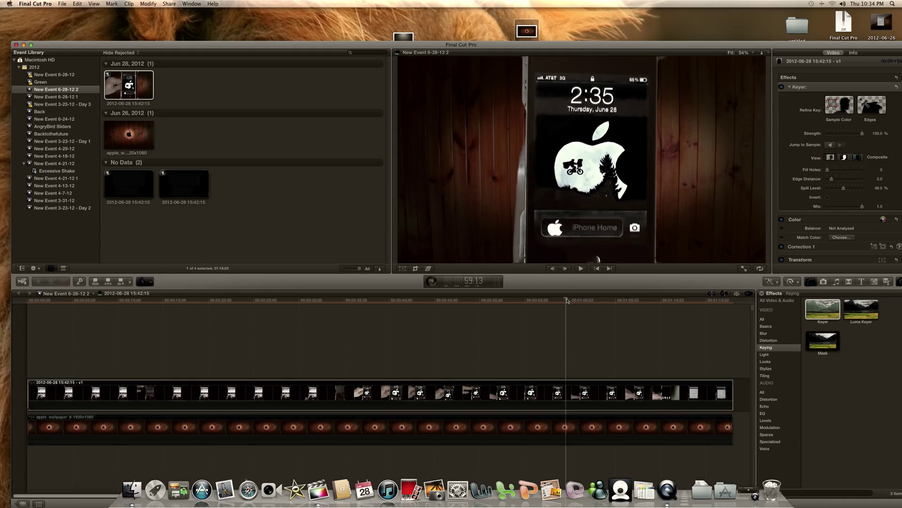
On an earlier frame, mark a sample area over the right background and review
{"action": "left_click_drag", "start_coordinate": [568, 299], "coordinate": [562, 300]}
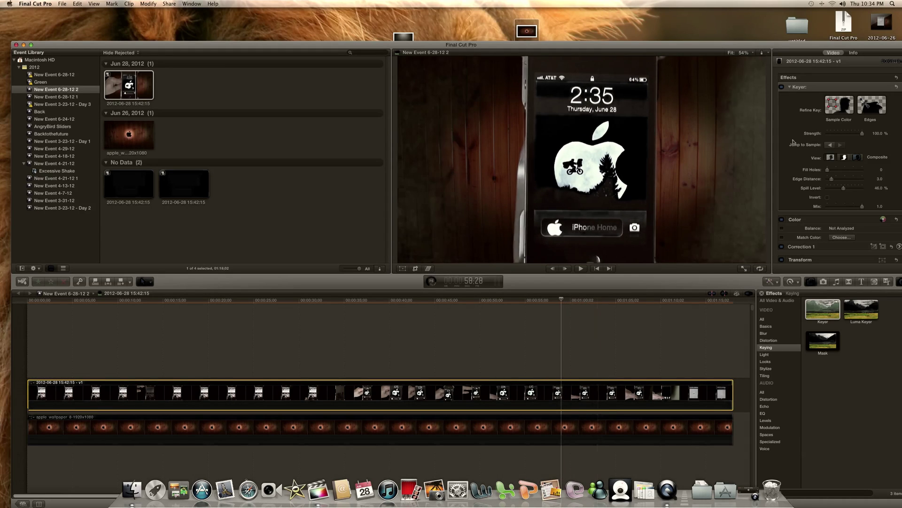
{"action": "left_click", "coordinate": [827, 118]}
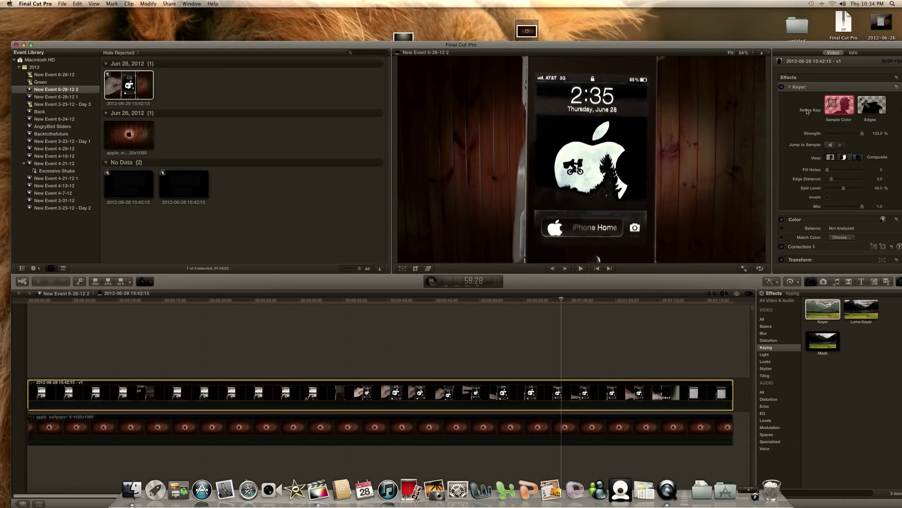
{"action": "left_click", "coordinate": [743, 134]}
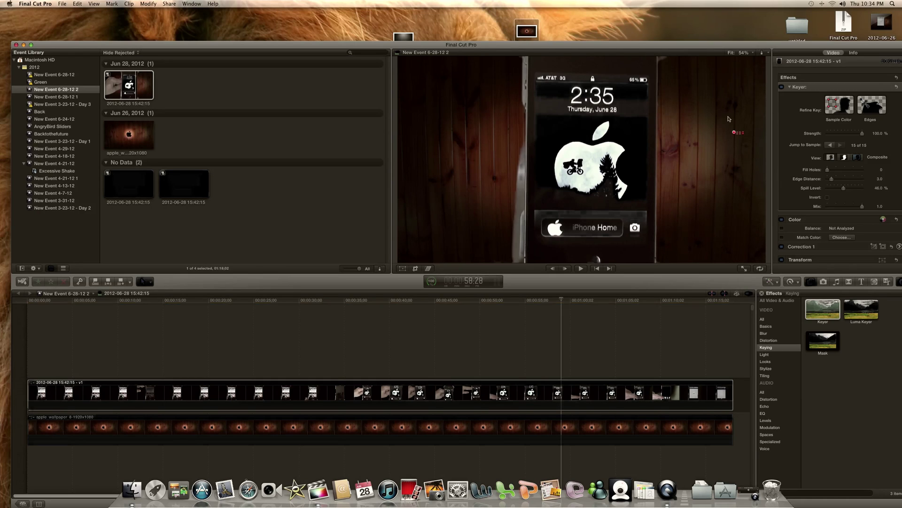
{"action": "left_click_drag", "start_coordinate": [729, 134], "coordinate": [744, 109]}
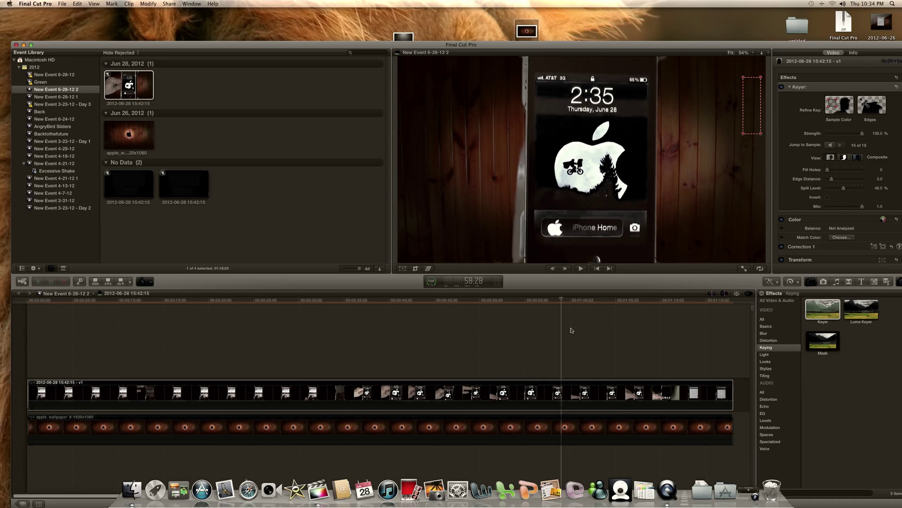
{"action": "key", "text": "space"}
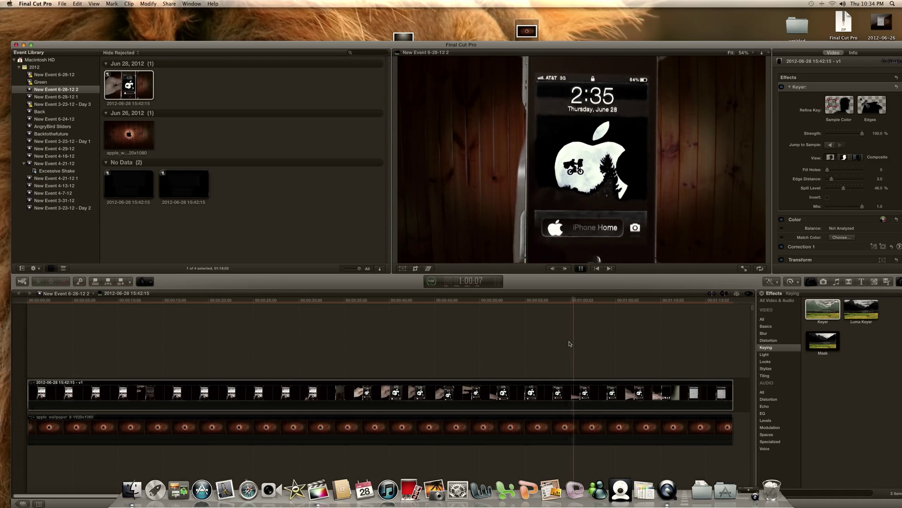
{"action": "key", "text": "space"}
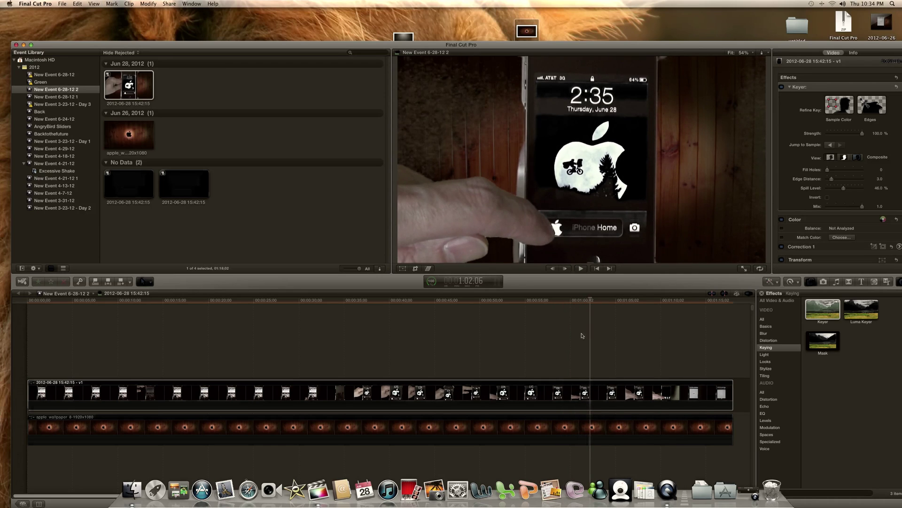
Sample the background upper left of the phone plus another on the right, stopping on the home screen
{"action": "left_click", "coordinate": [588, 395]}
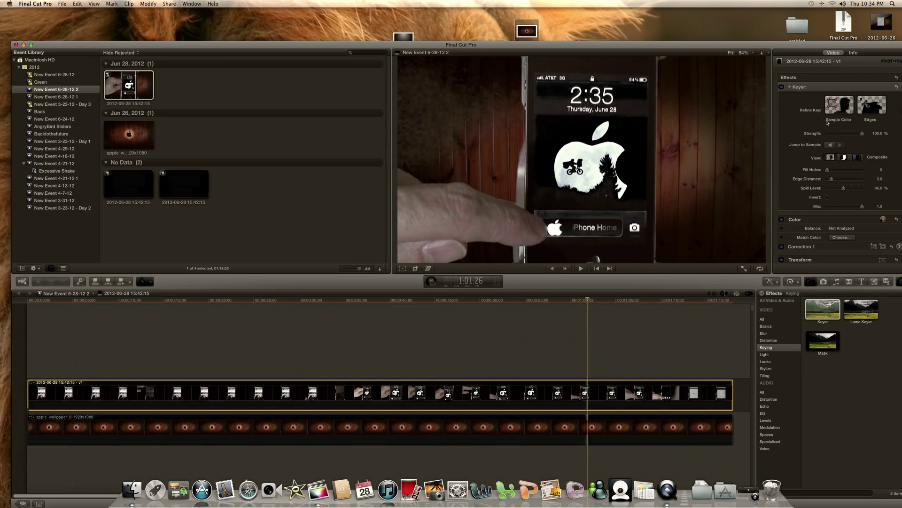
{"action": "left_click", "coordinate": [833, 99]}
{"action": "left_click", "coordinate": [428, 94]}
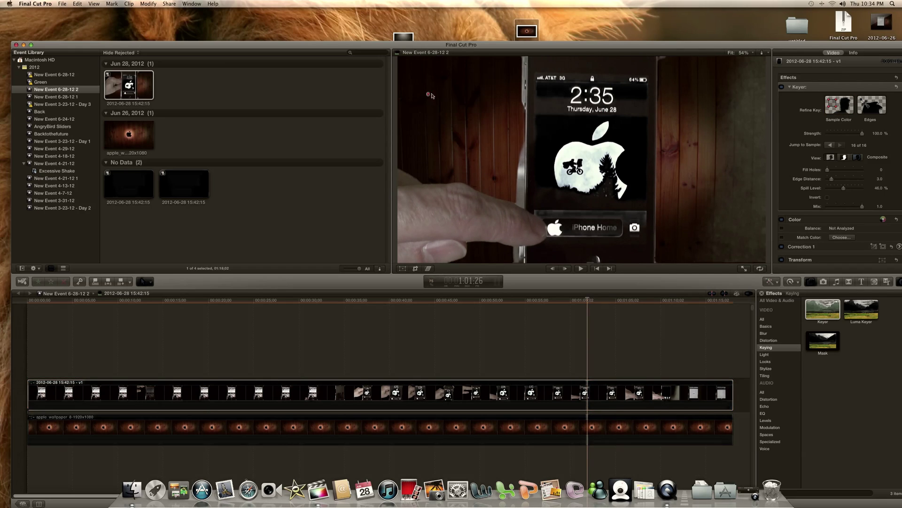
{"action": "left_click", "coordinate": [851, 104]}
{"action": "left_click", "coordinate": [728, 158]}
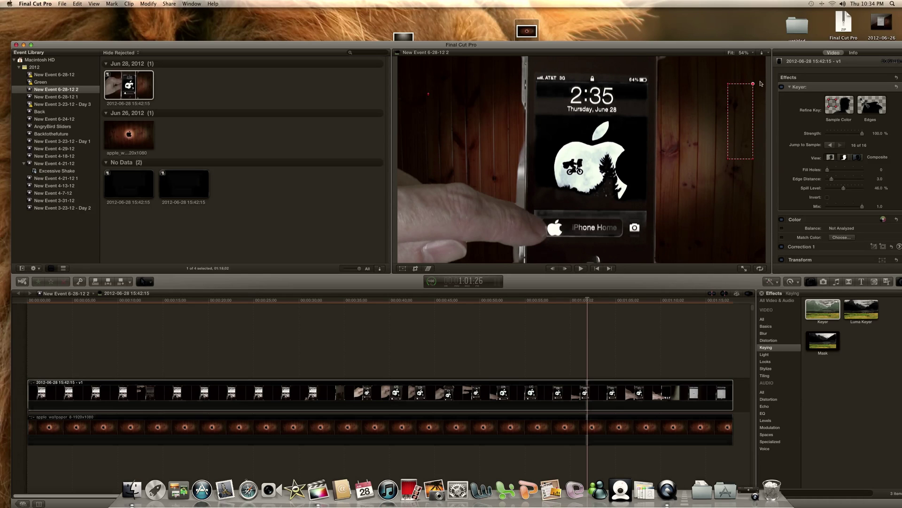
{"action": "key", "text": "space"}
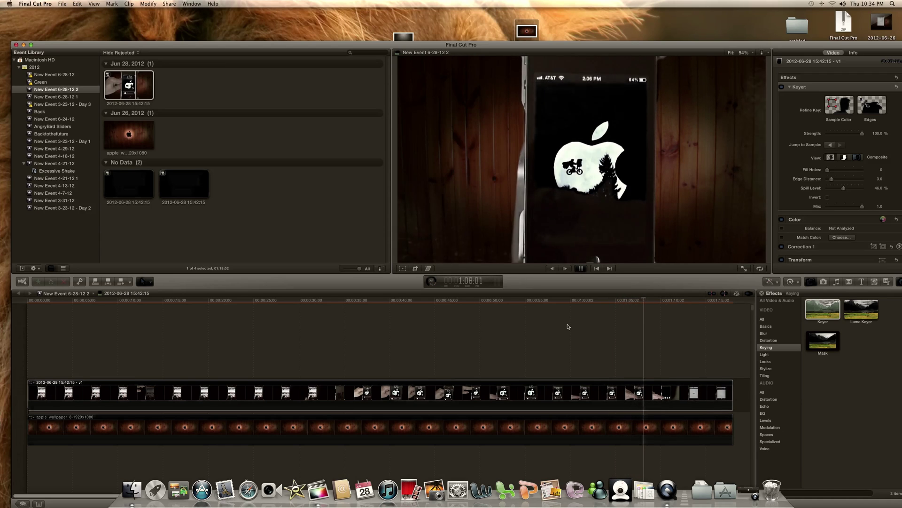
{"action": "key", "text": "space"}
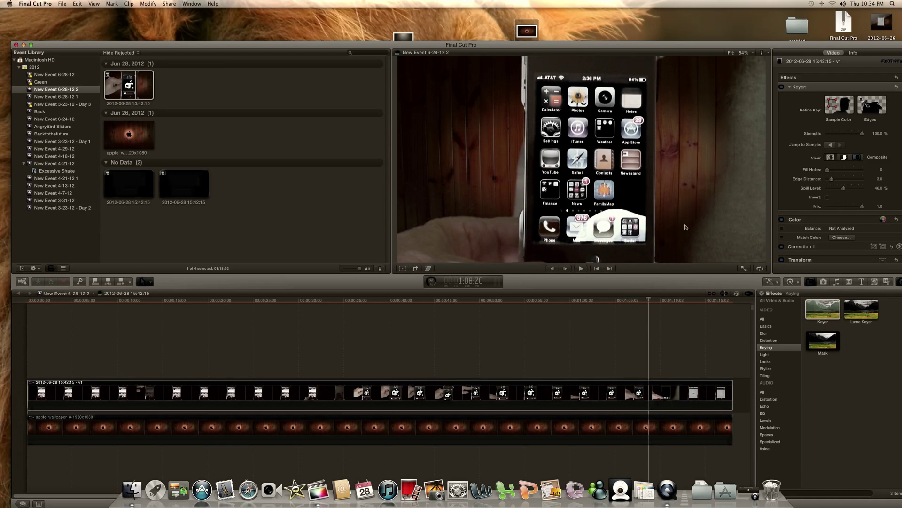
Extend a sample up the right edge and enlarge another over the left carpet, reaching 17 samples
{"action": "left_click", "coordinate": [837, 109]}
{"action": "left_click", "coordinate": [747, 208]}
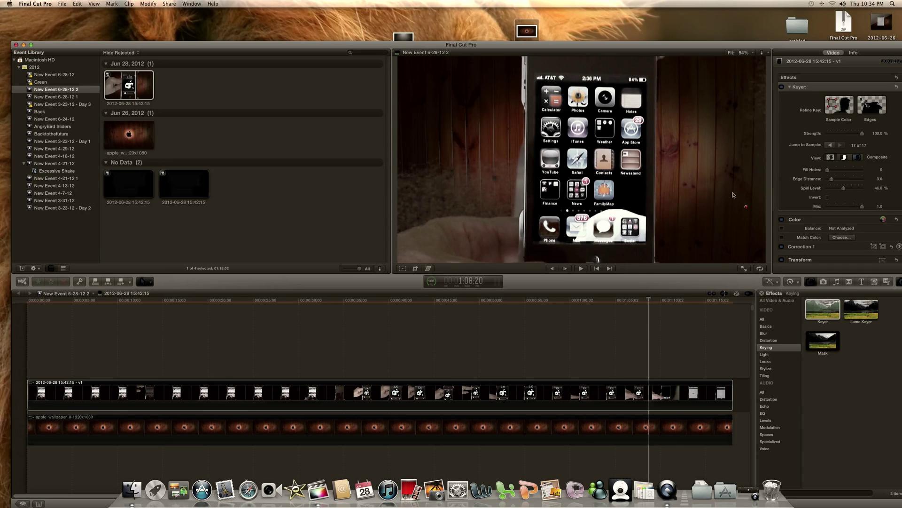
{"action": "left_click_drag", "start_coordinate": [744, 70], "coordinate": [752, 72]}
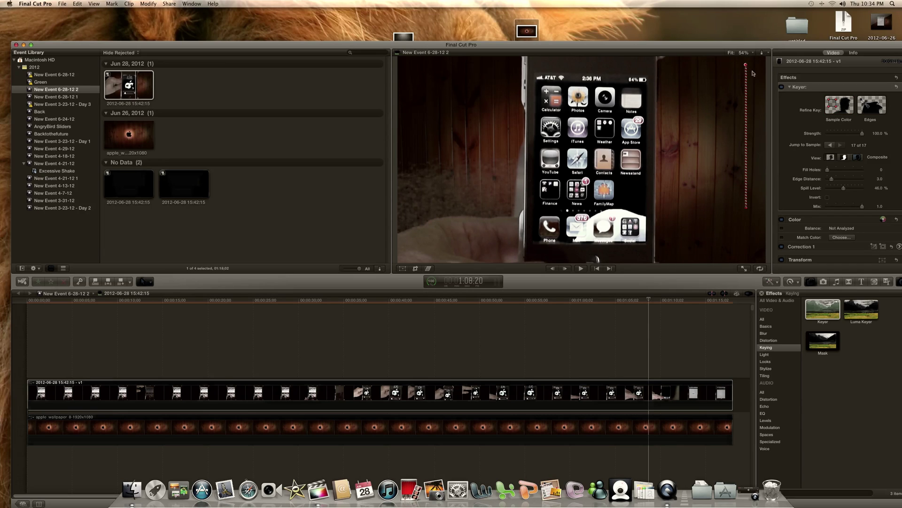
{"action": "left_click", "coordinate": [838, 110]}
{"action": "left_click", "coordinate": [450, 189]}
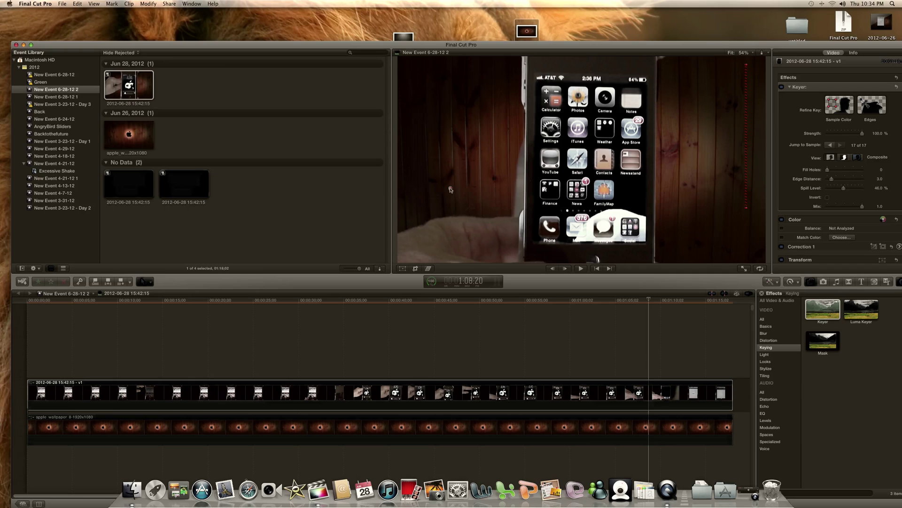
{"action": "left_click_drag", "start_coordinate": [416, 217], "coordinate": [416, 188]}
{"action": "key", "text": "space"}
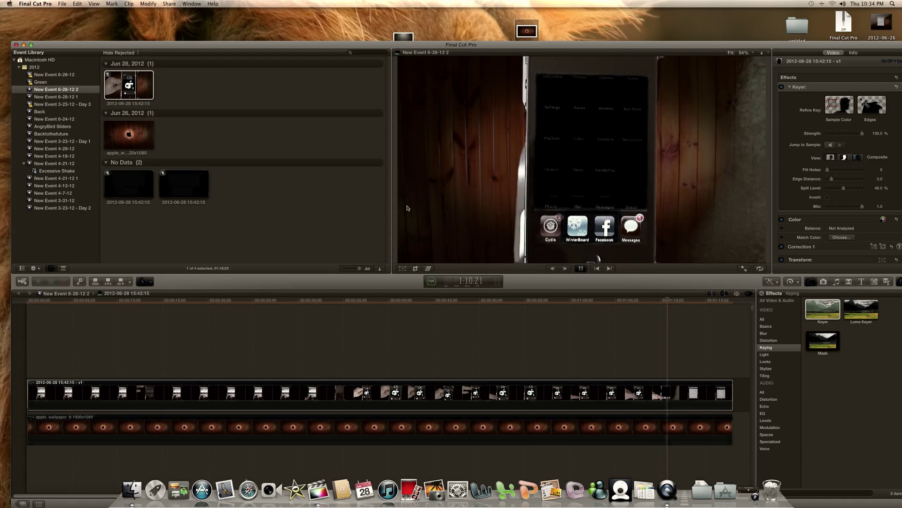
{"action": "key", "text": "space"}
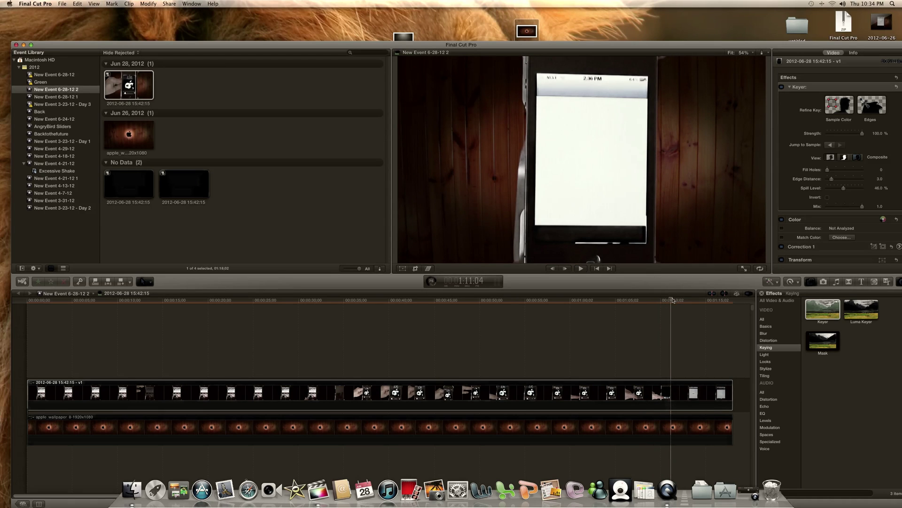
Sample a leftover spot and enlarge the sample area over the right wood background
{"action": "left_click", "coordinate": [665, 394]}
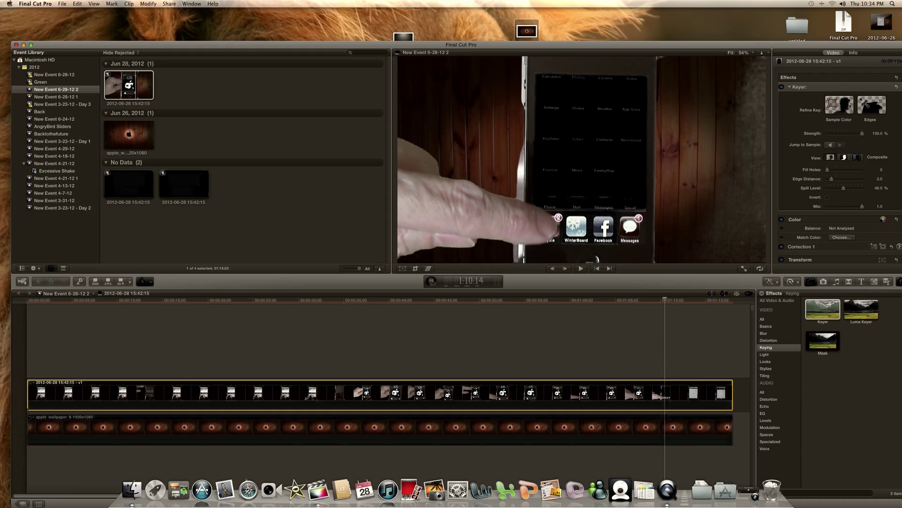
{"action": "left_click", "coordinate": [849, 105]}
{"action": "left_click", "coordinate": [740, 189]}
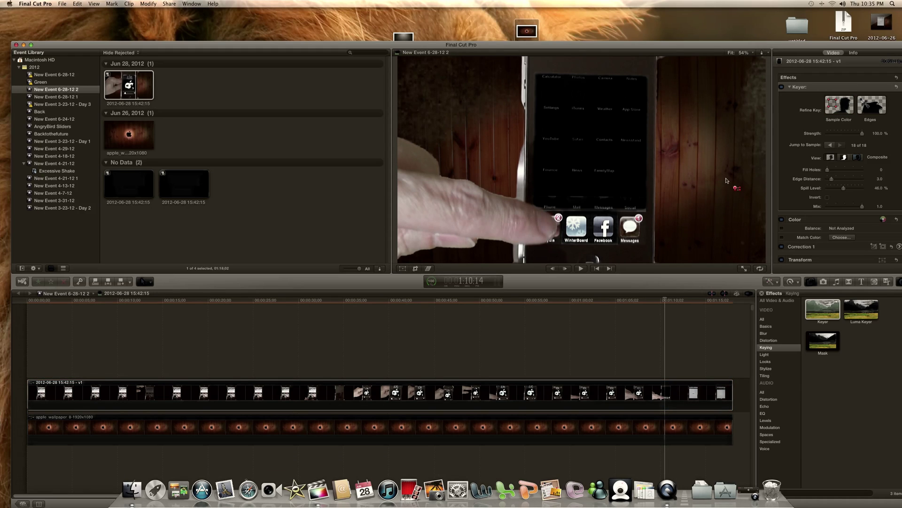
{"action": "left_click_drag", "start_coordinate": [736, 188], "coordinate": [726, 154]}
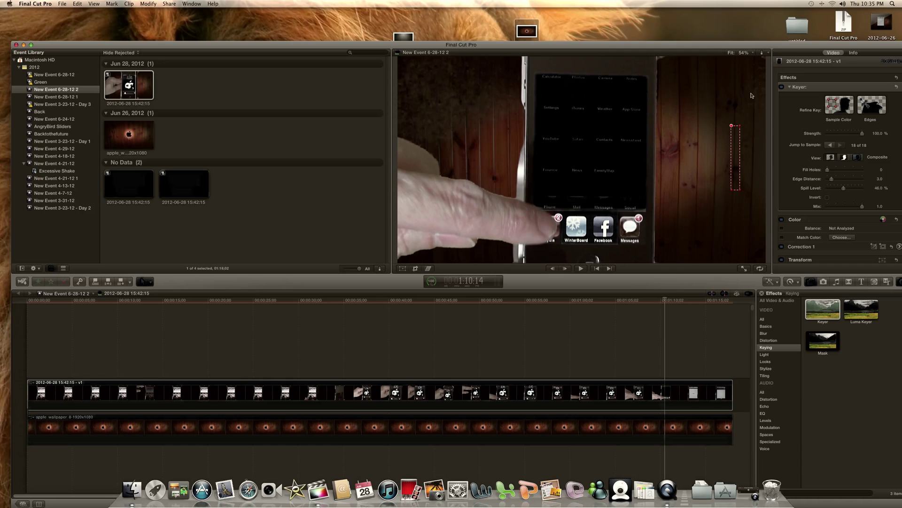
Stretch another sample over the upper-left background, making 19, and review in playback
{"action": "left_click", "coordinate": [830, 97]}
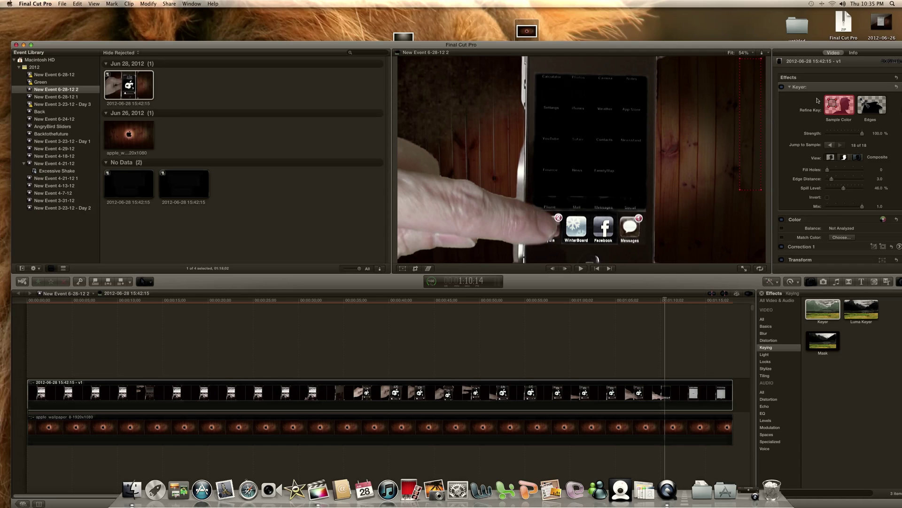
{"action": "left_click", "coordinate": [449, 88]}
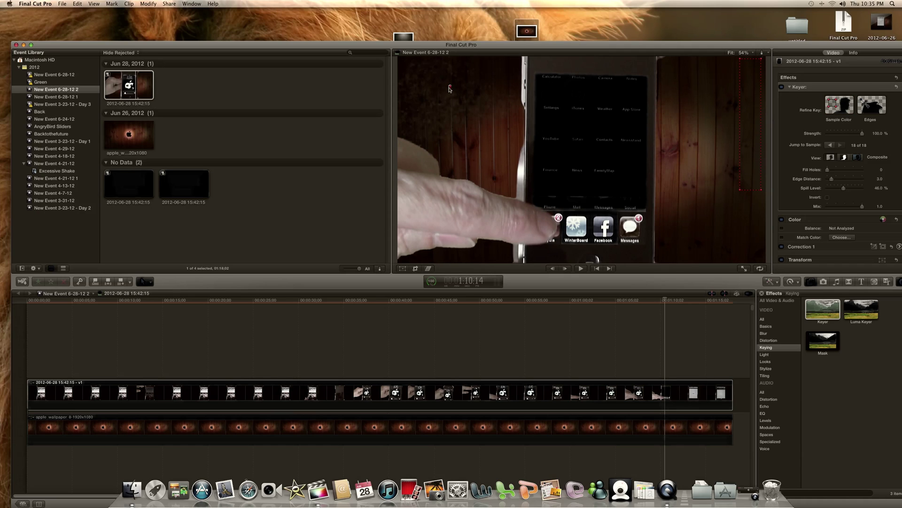
{"action": "left_click_drag", "start_coordinate": [449, 88], "coordinate": [423, 89]}
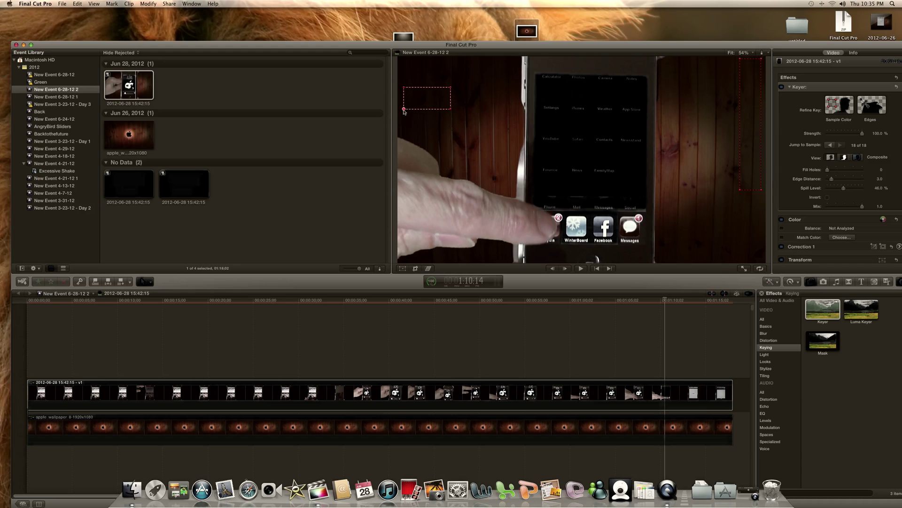
{"action": "key", "text": "space"}
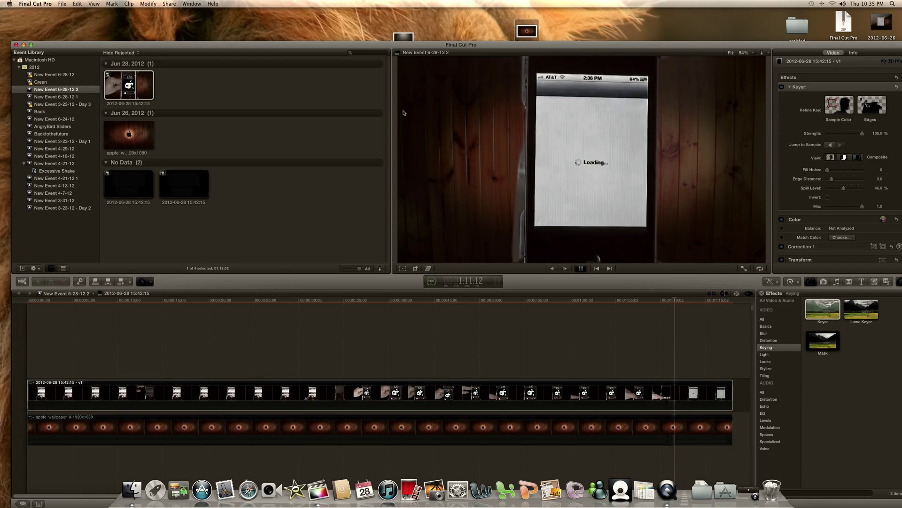
{"action": "key", "text": "space"}
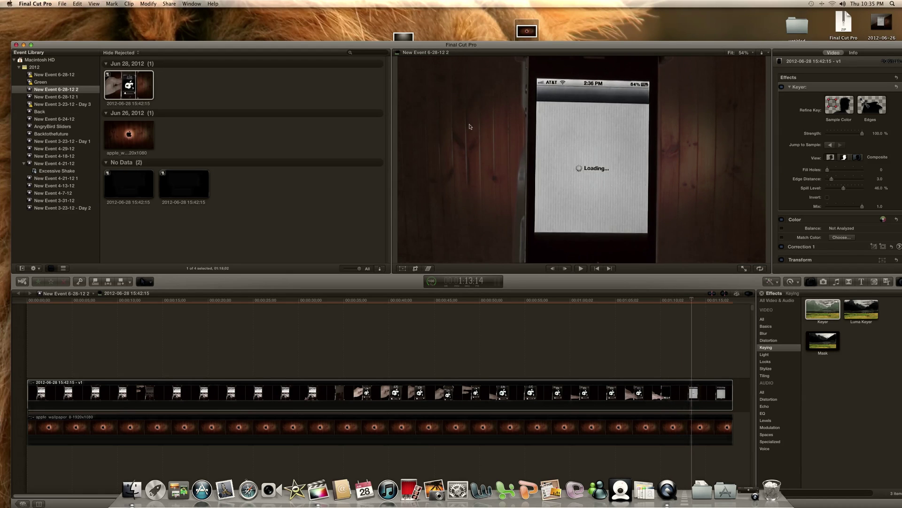
{"action": "left_click", "coordinate": [841, 105]}
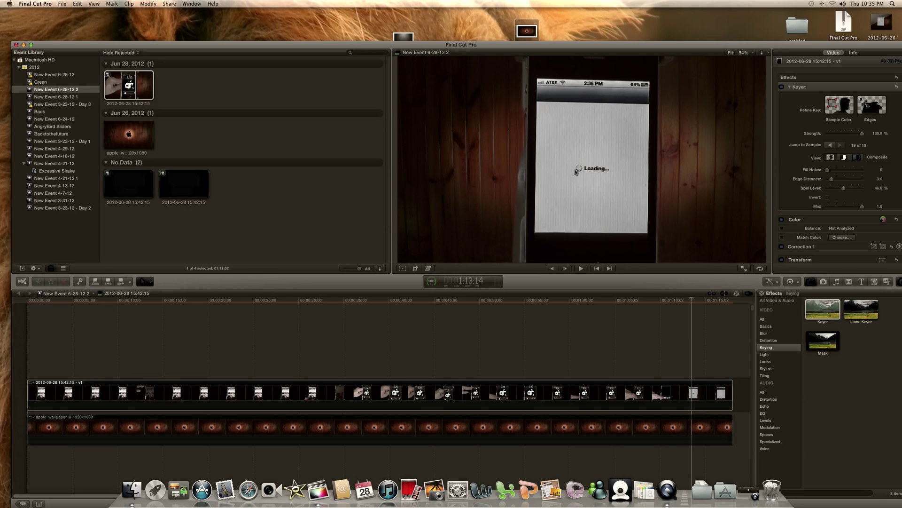
{"action": "key", "text": "space"}
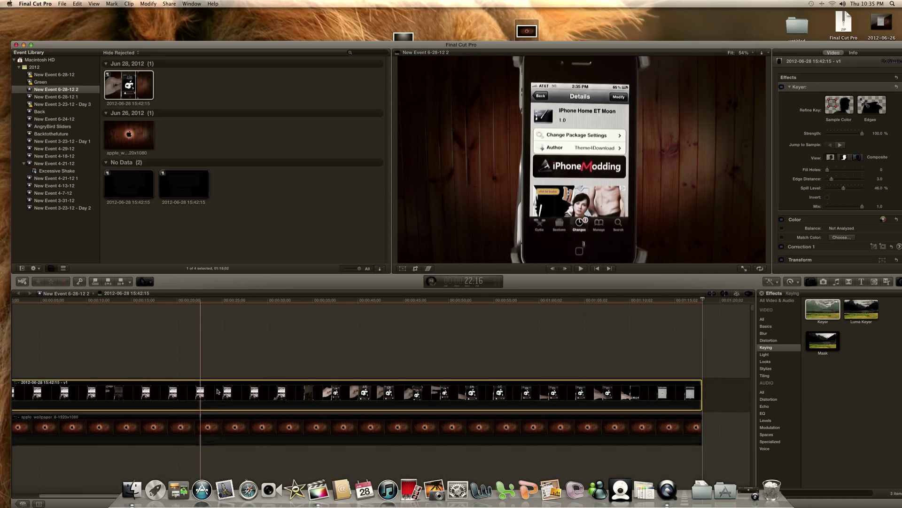
Play from around 25 seconds to the home-screen shot and drag a sample box over the lower-left background
{"action": "left_click", "coordinate": [219, 393]}
{"action": "key", "text": "space"}
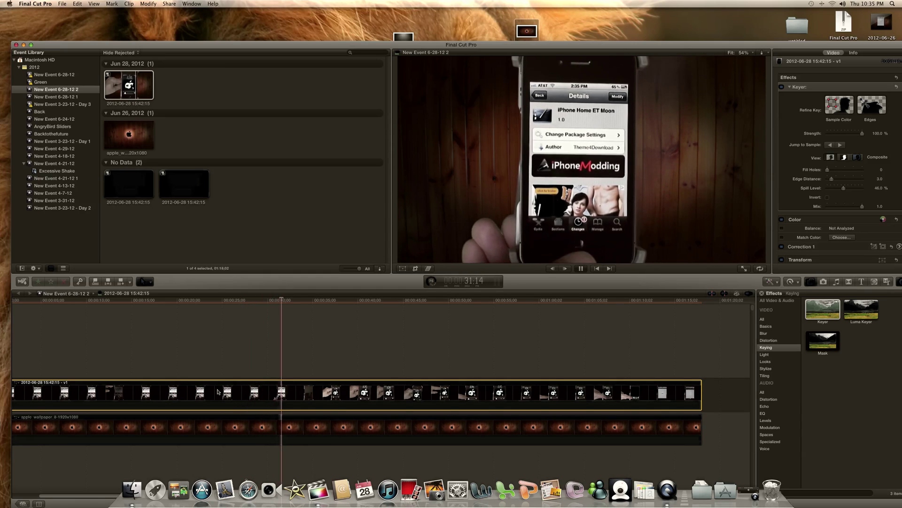
{"action": "key", "text": "space"}
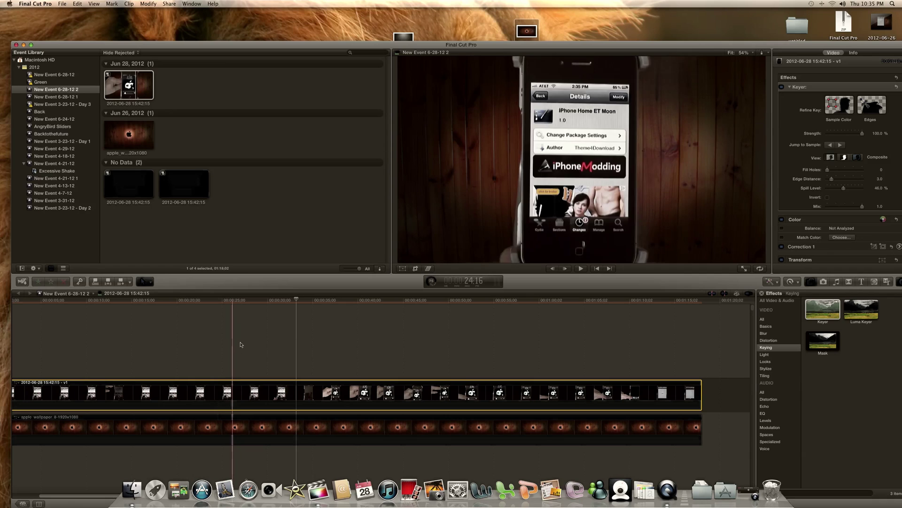
{"action": "left_click_drag", "start_coordinate": [296, 300], "coordinate": [290, 300]}
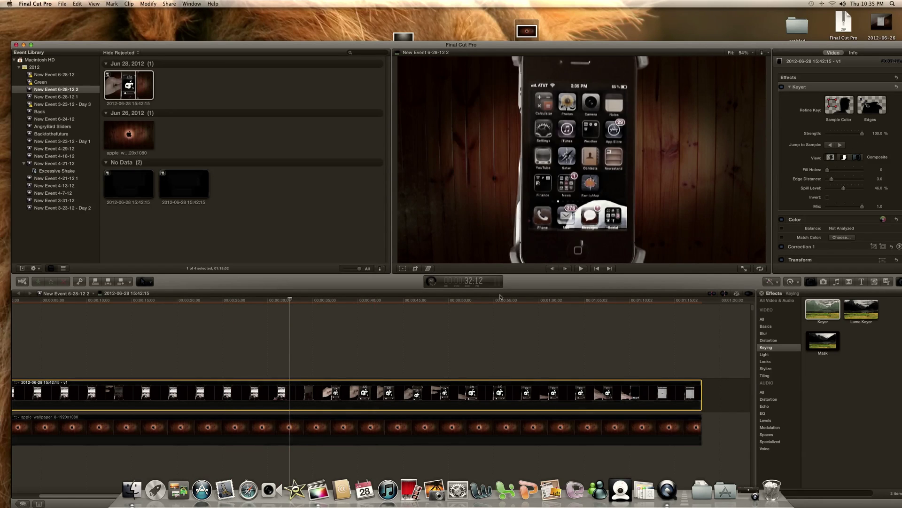
{"action": "left_click", "coordinate": [830, 106]}
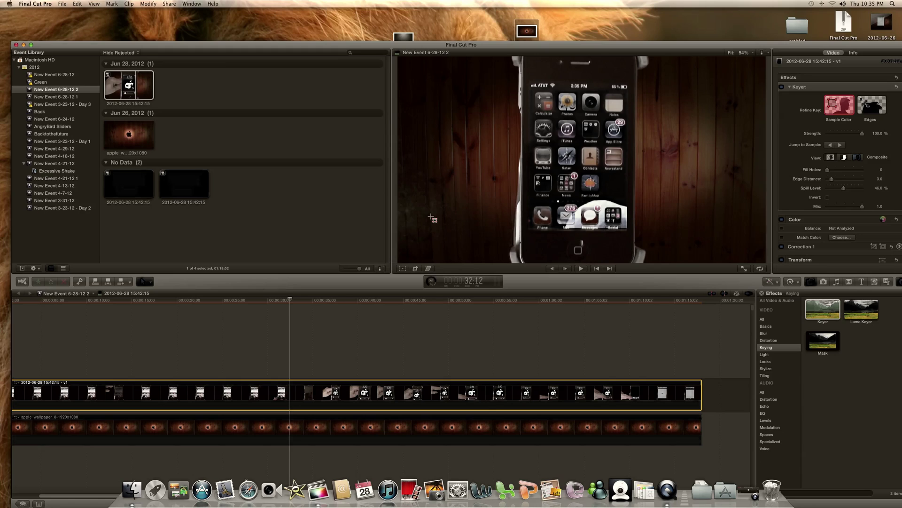
{"action": "left_click_drag", "start_coordinate": [429, 216], "coordinate": [409, 243]}
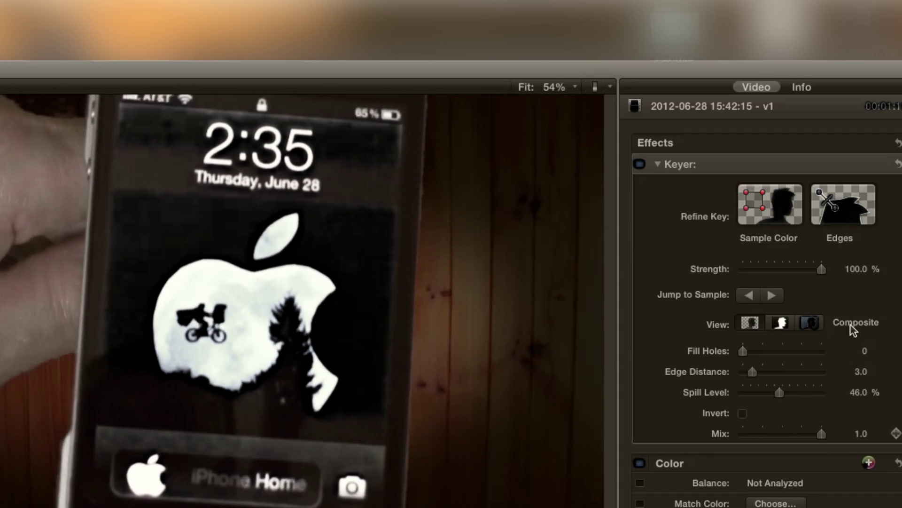
{"action": "left_click", "coordinate": [809, 325]}
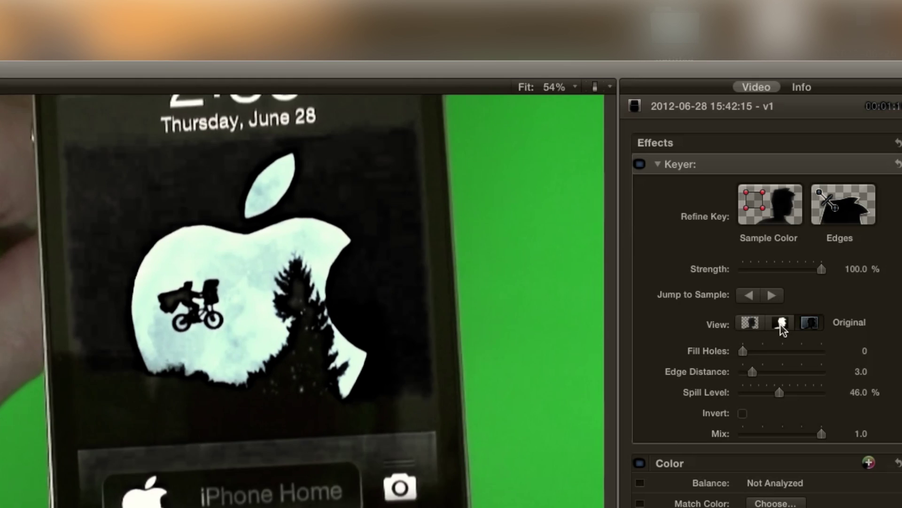
{"action": "left_click", "coordinate": [781, 323]}
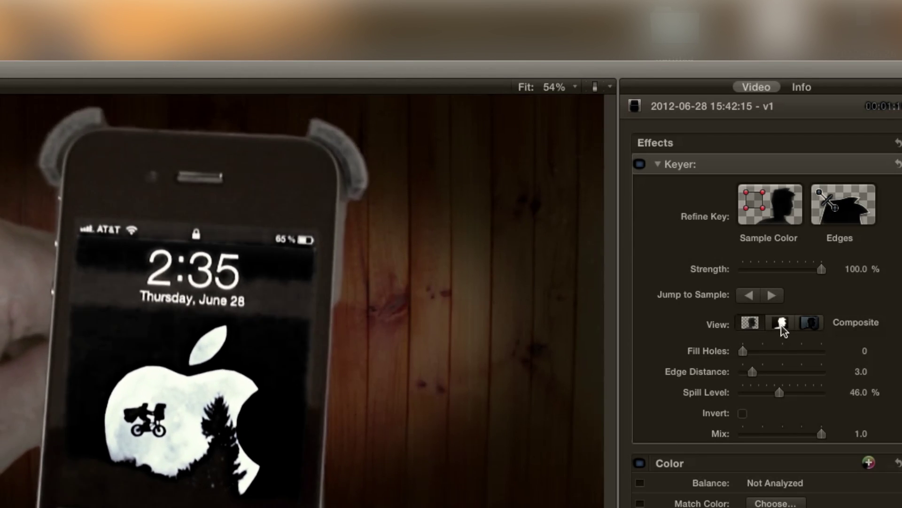
{"action": "left_click_drag", "start_coordinate": [822, 267], "coordinate": [838, 277]}
{"action": "key", "text": "space"}
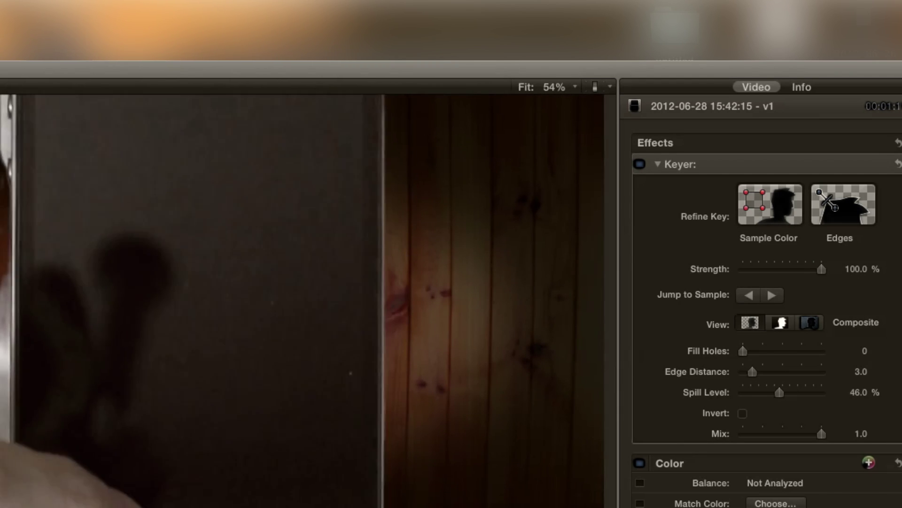
{"action": "key", "text": "space"}
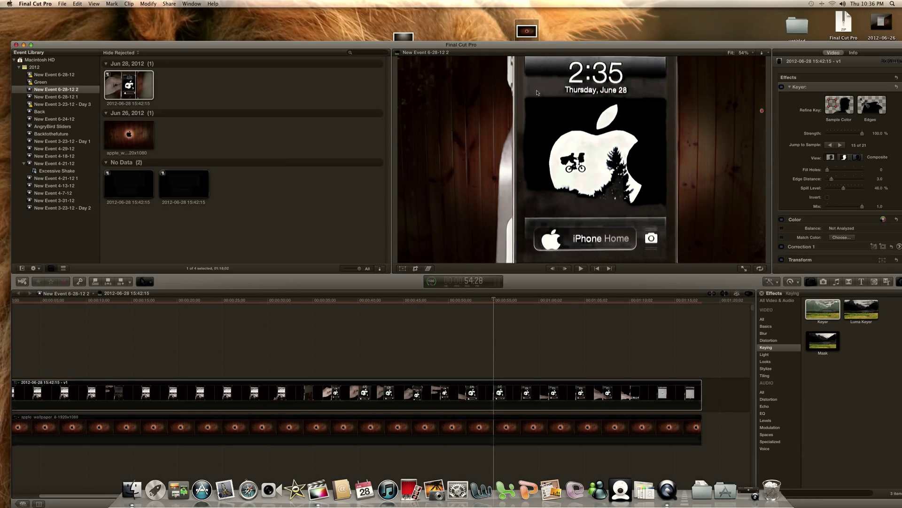
Drag a Keyer sample box over the upper-right green background
{"action": "left_click", "coordinate": [839, 105]}
{"action": "left_click", "coordinate": [445, 76]}
{"action": "left_click_drag", "start_coordinate": [421, 77], "coordinate": [393, 116]}
Clear all Keyer colour samples and resample the background to the right of the phone
{"action": "left_click", "coordinate": [897, 87]}
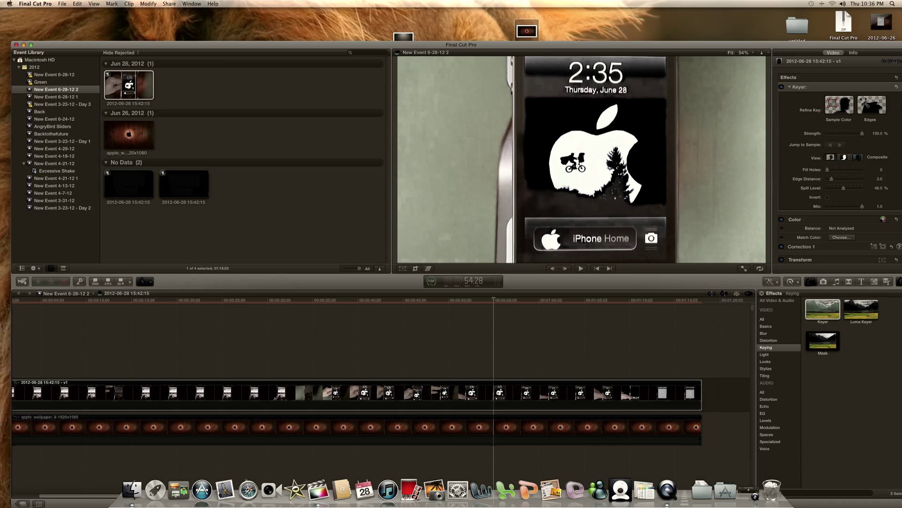
{"action": "left_click", "coordinate": [840, 105]}
{"action": "left_click_drag", "start_coordinate": [749, 134], "coordinate": [732, 140]}
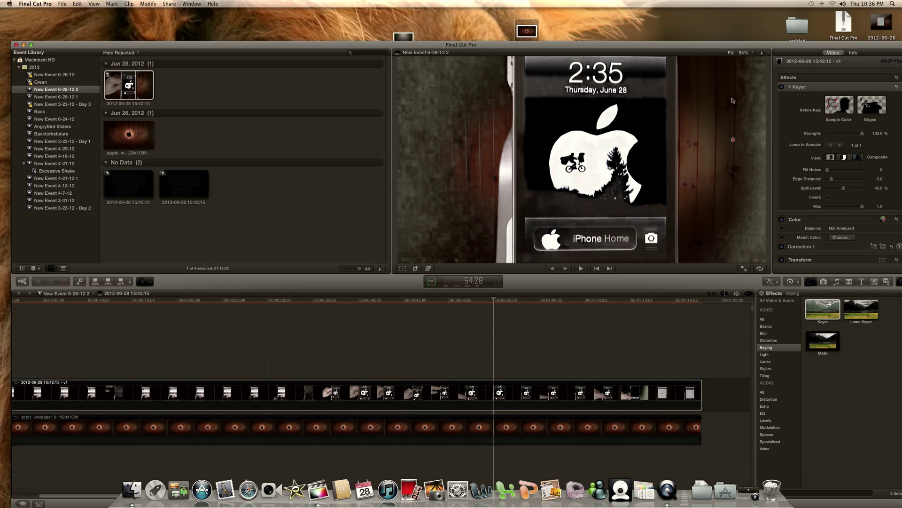
{"action": "left_click_drag", "start_coordinate": [733, 140], "coordinate": [760, 147]}
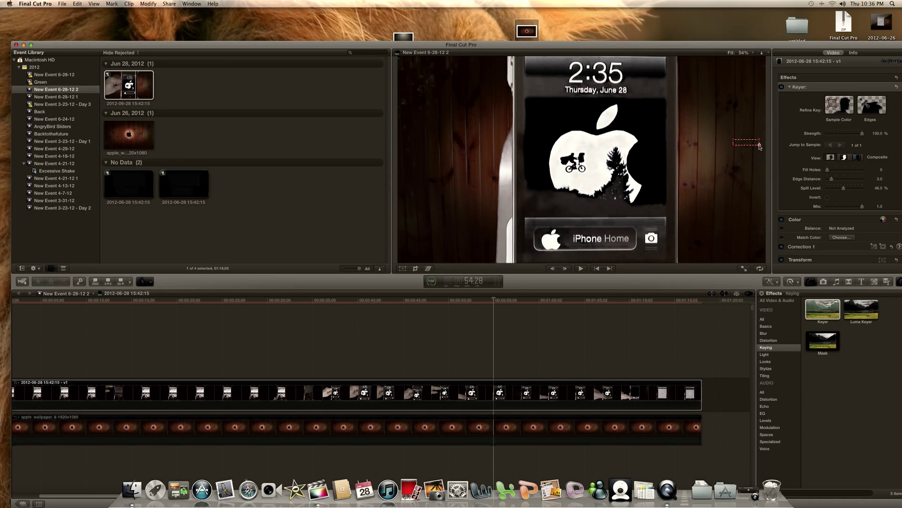
Sample the upper-left background, play the clip to check the key, then restore the window
{"action": "left_click", "coordinate": [850, 105]}
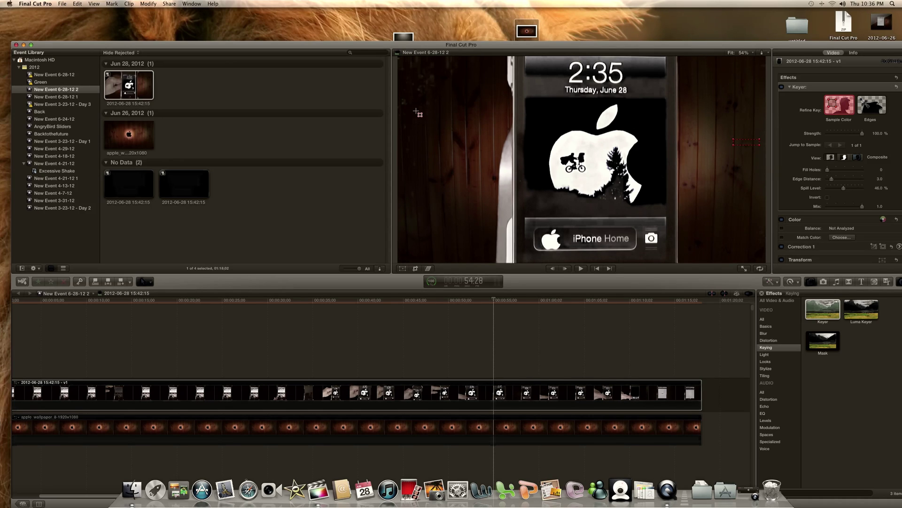
{"action": "left_click", "coordinate": [416, 111]}
{"action": "left_click_drag", "start_coordinate": [417, 113], "coordinate": [448, 80]}
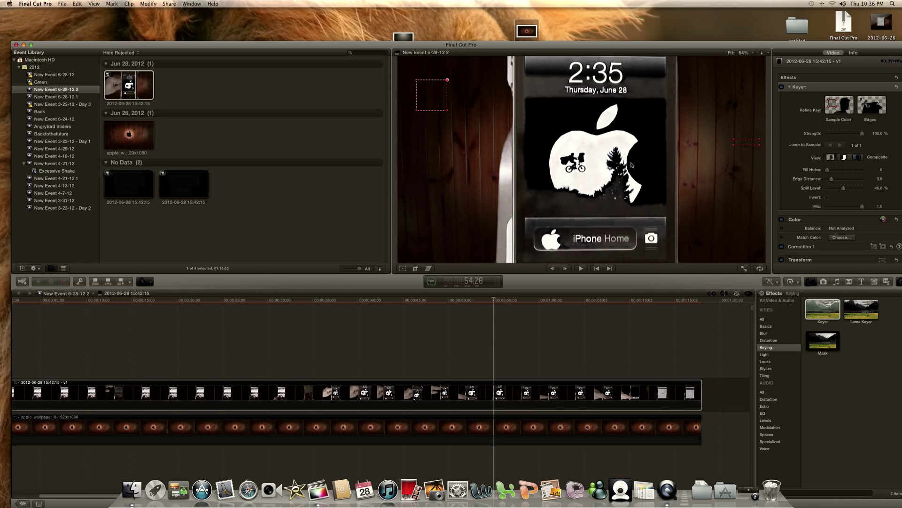
{"action": "key", "text": "space"}
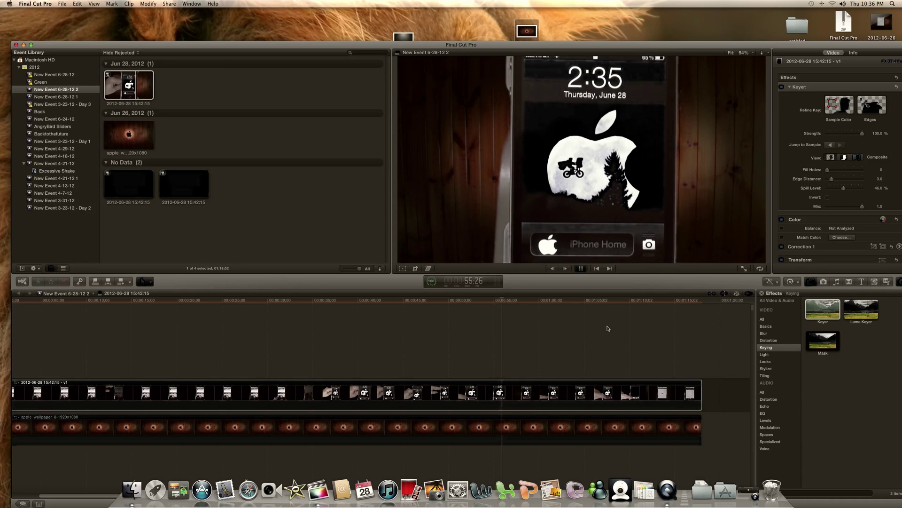
{"action": "key", "text": "space"}
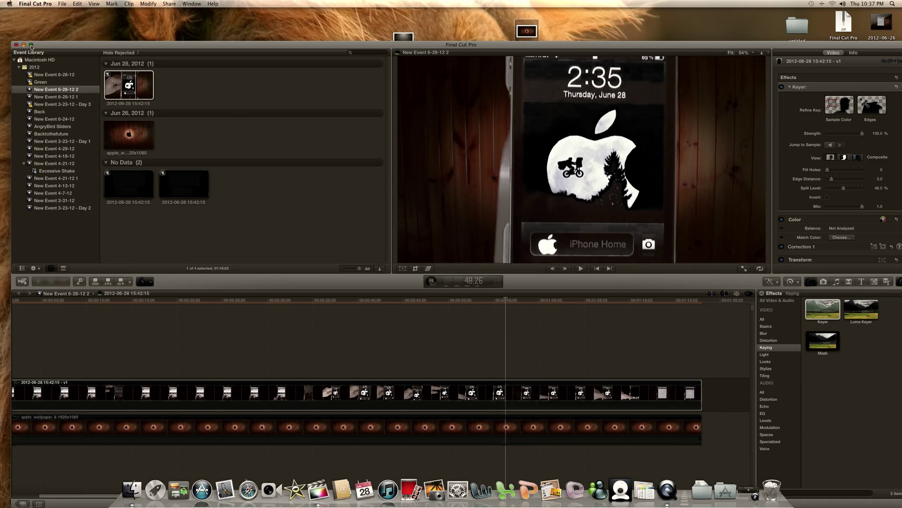
{"action": "key", "text": "super+m"}
{"action": "key", "text": "F11"}
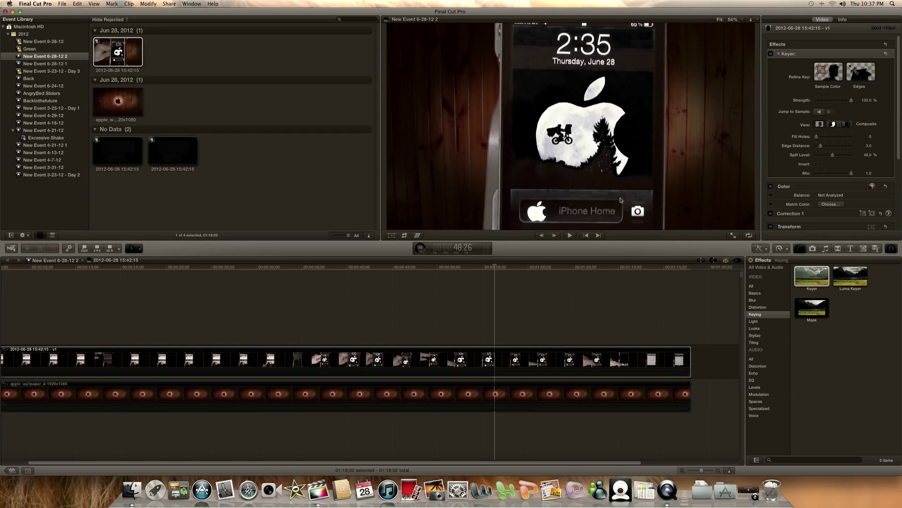